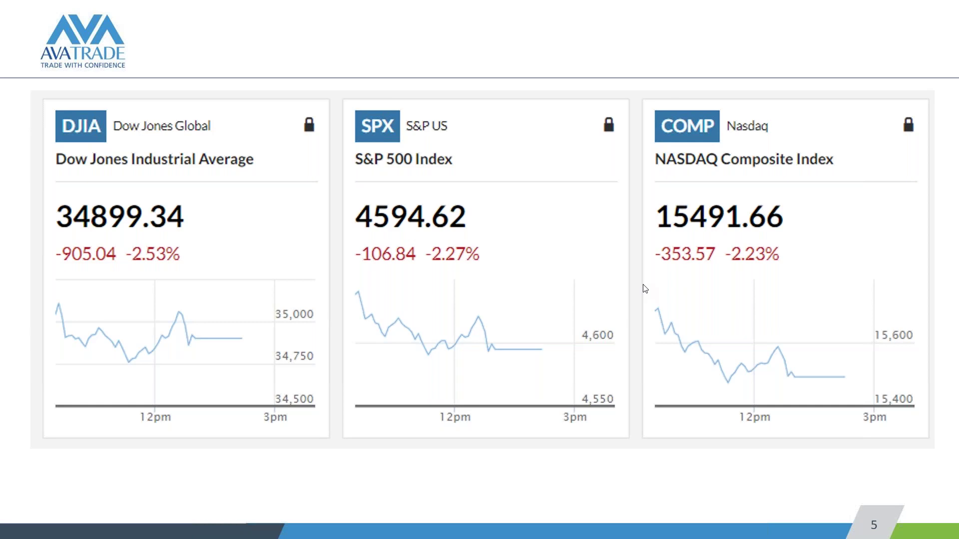
Advance the slideshow to the economic calendar slide.
left_click(490, 319)
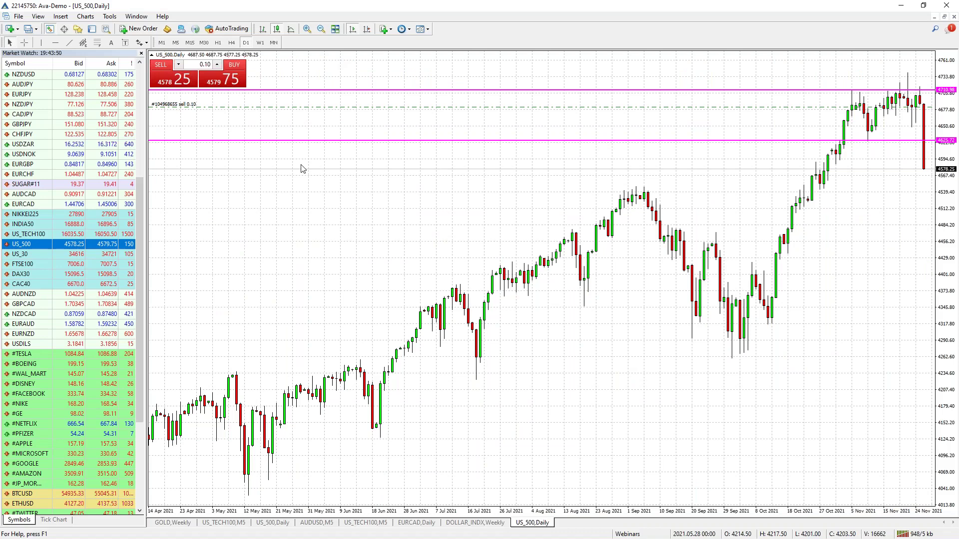
Bring the CrudeOIL daily chart up in the main chart window from Market Watch.
left_click_drag(141, 349, 150, 214)
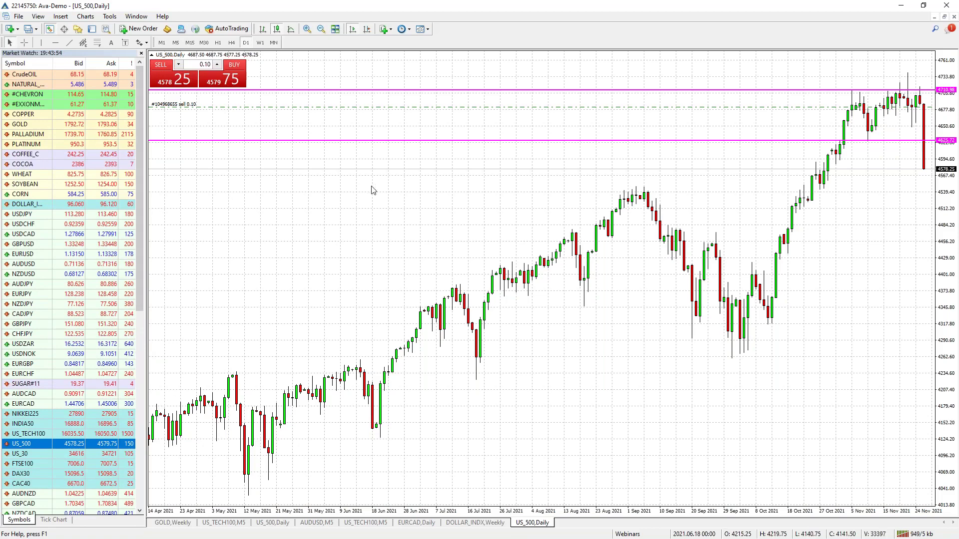
left_click_drag(35, 75, 310, 192)
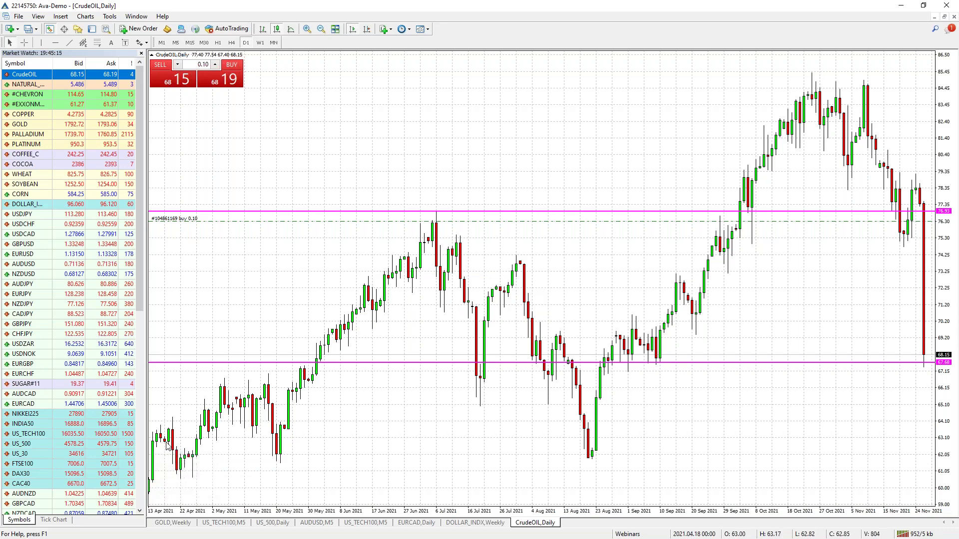
Switch the chart to US_30, check its weekly view, then return to daily.
left_click(26, 456)
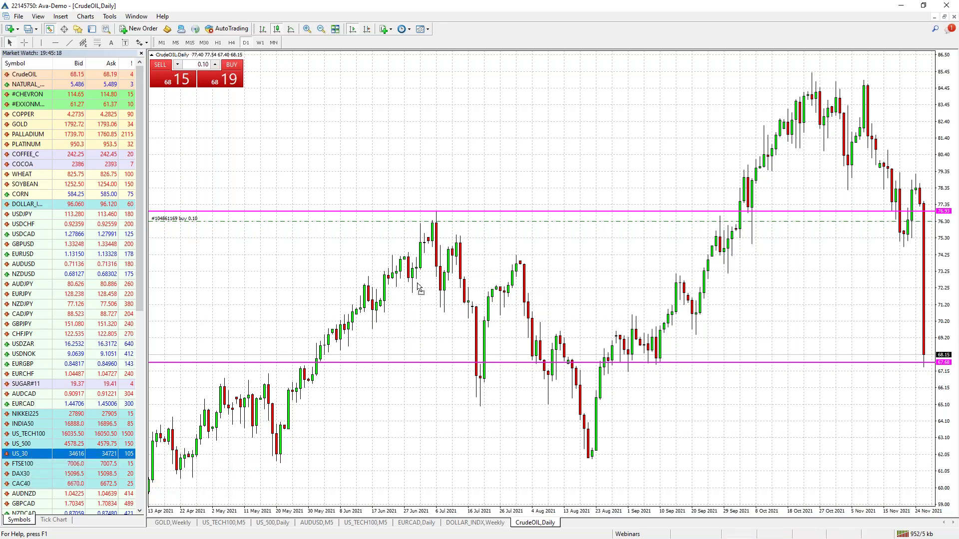
left_click_drag(418, 288, 418, 288)
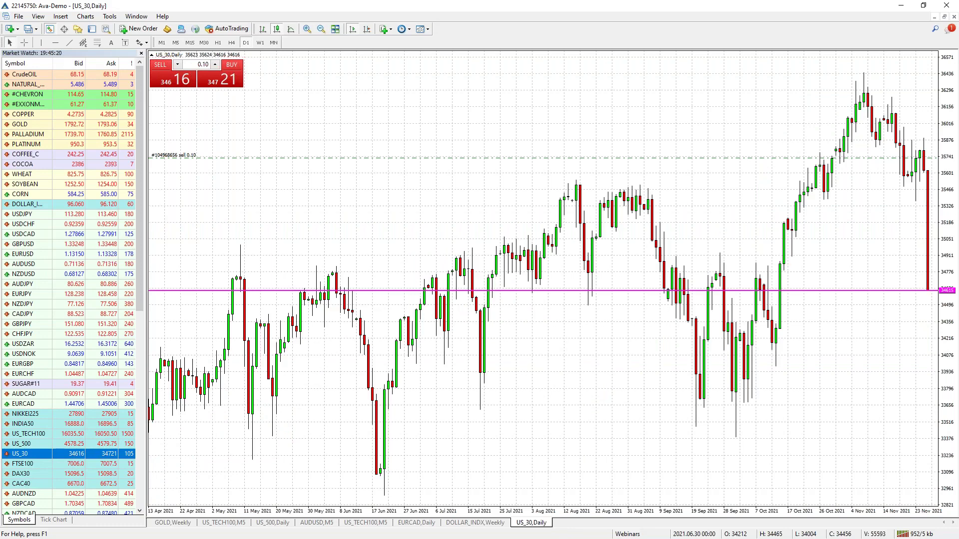
left_click(260, 42)
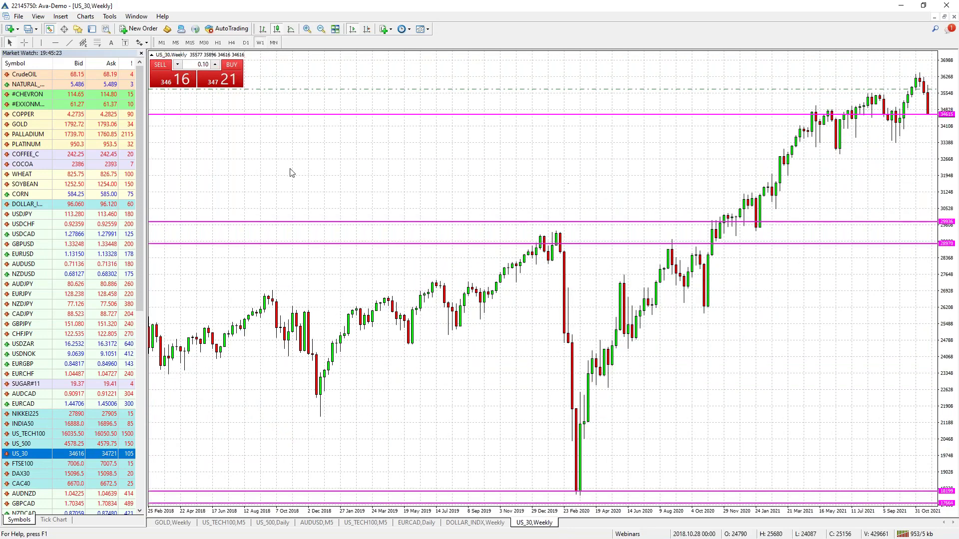
left_click(245, 43)
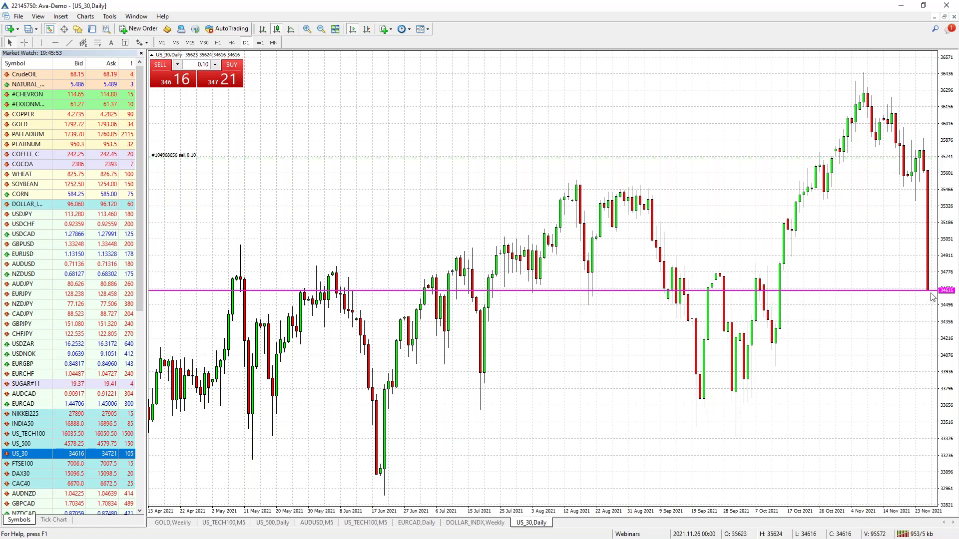
mouse_move(932, 293)
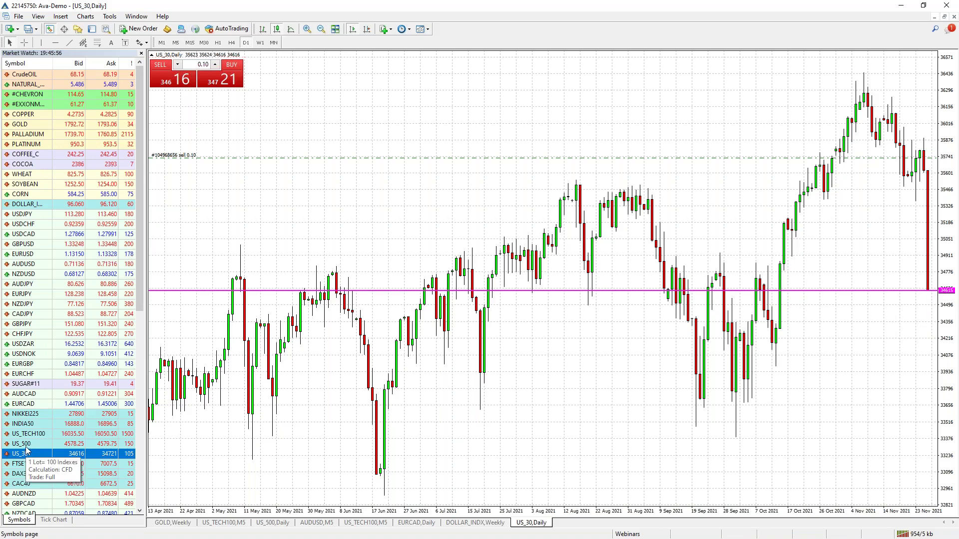
Switch the chart to US_500 and add a horizontal line at 4541.95.
left_click_drag(25, 444, 425, 387)
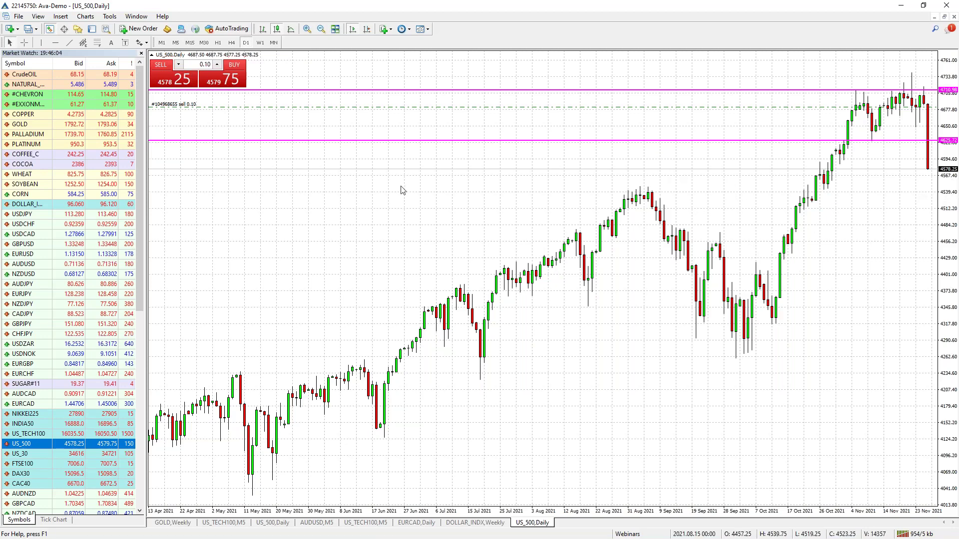
left_click(56, 43)
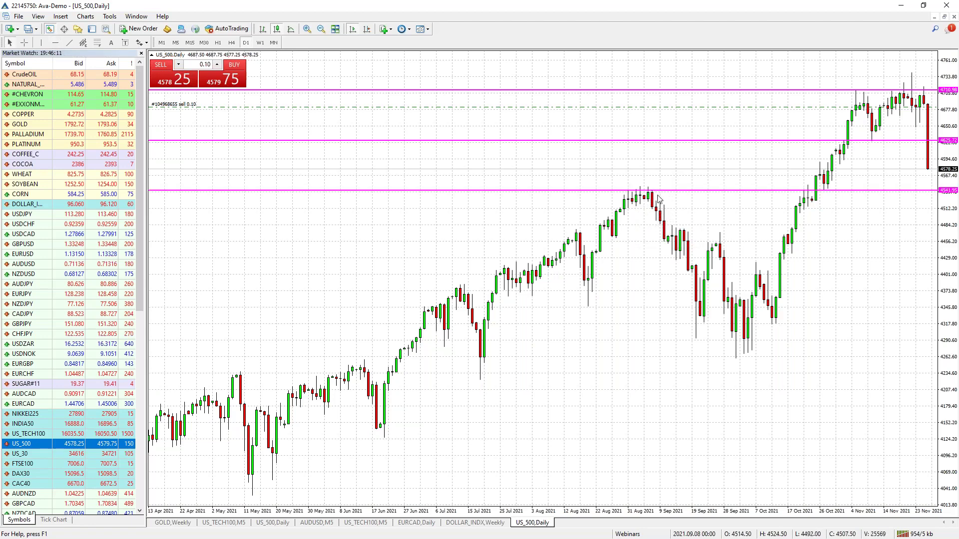
left_click(660, 191)
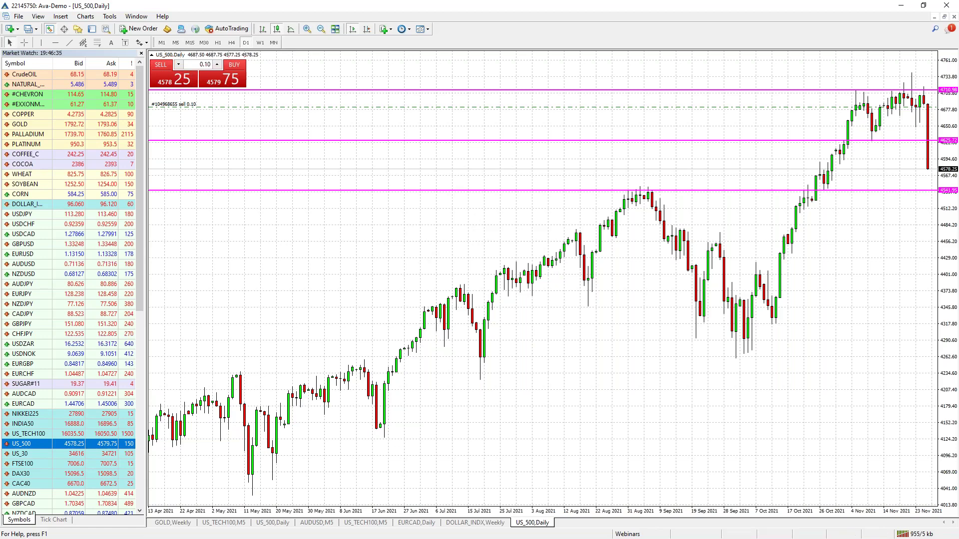
Check US_500 on H1, return to D1, then switch to US_TECH100.
left_click(218, 43)
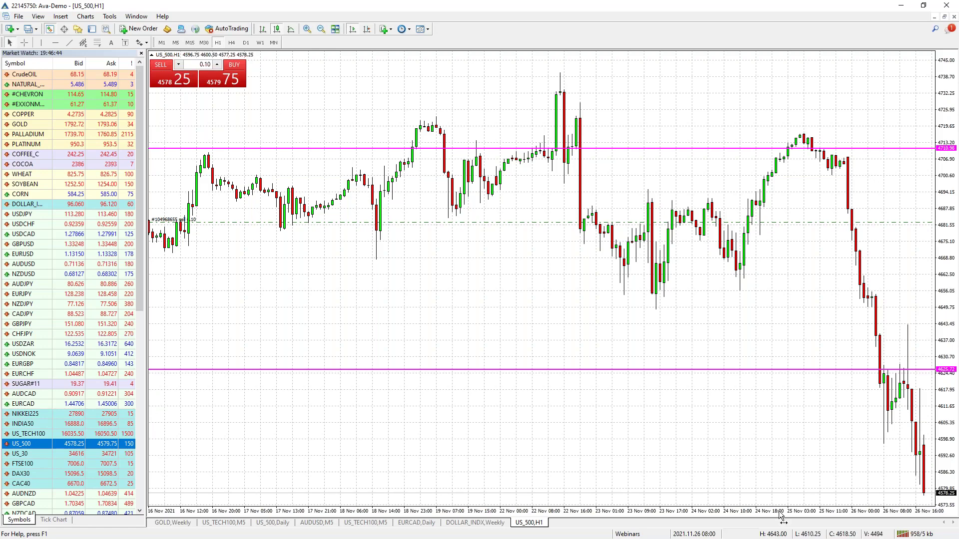
left_click(246, 43)
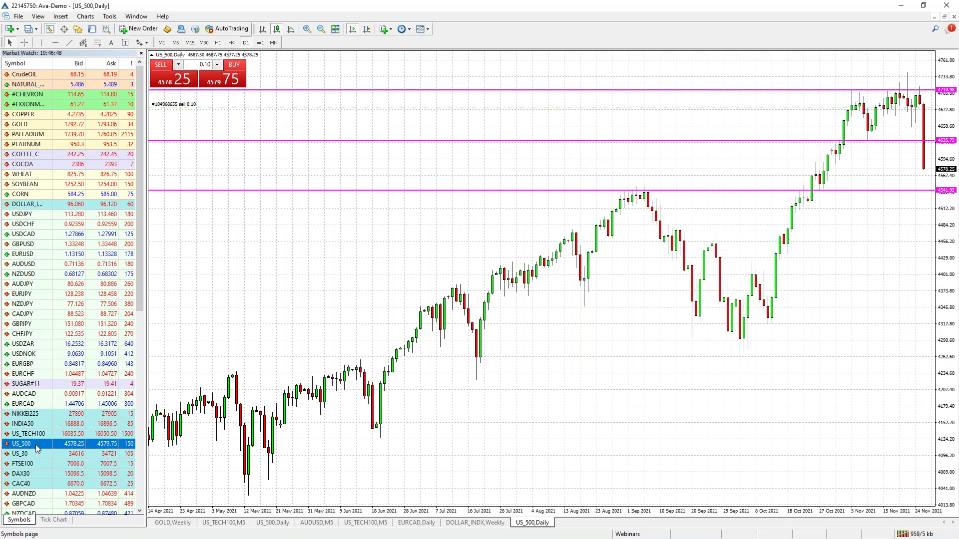
left_click_drag(30, 434, 393, 360)
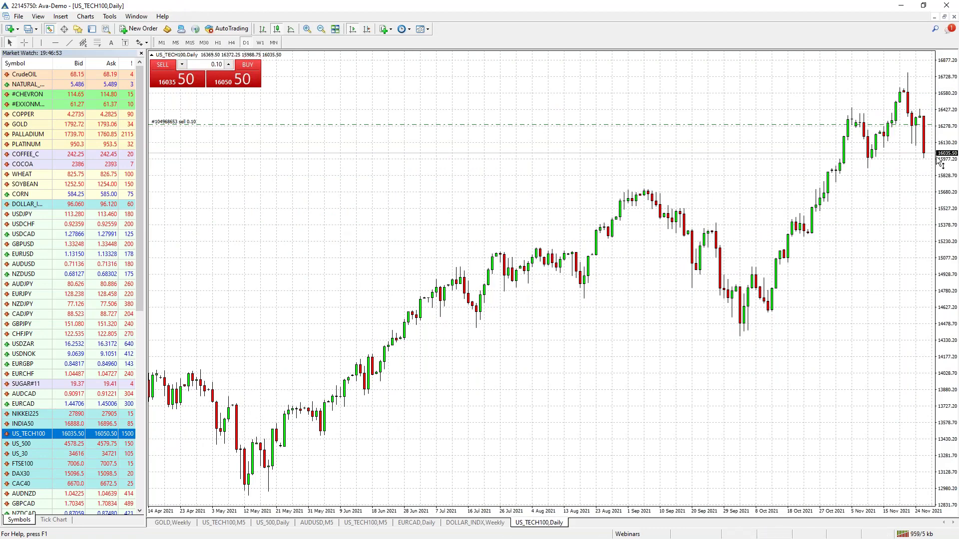
Draw a horizontal line at 15973.44 on US_TECH100, then switch the chart to #NETFLIX.
left_click(55, 44)
left_click(871, 160)
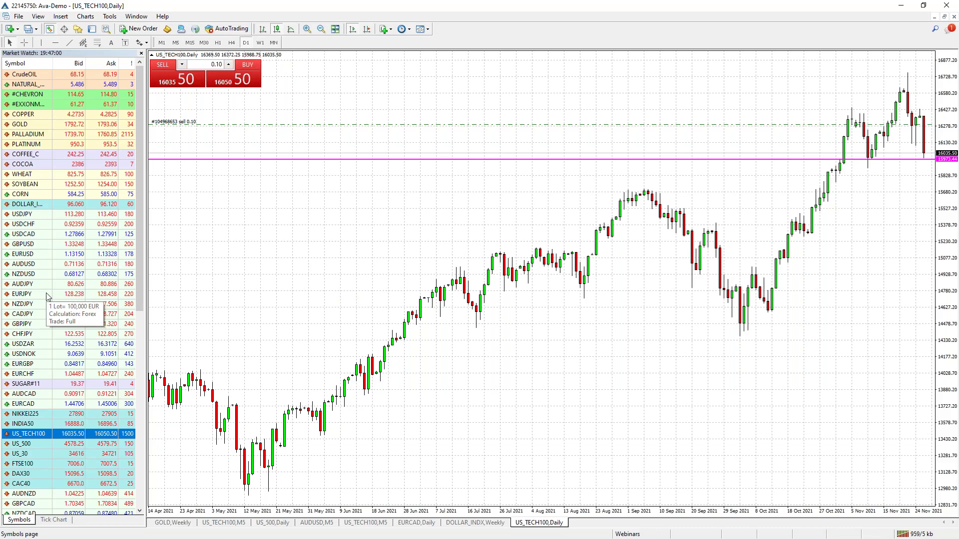
scroll(48, 293, "down", 6)
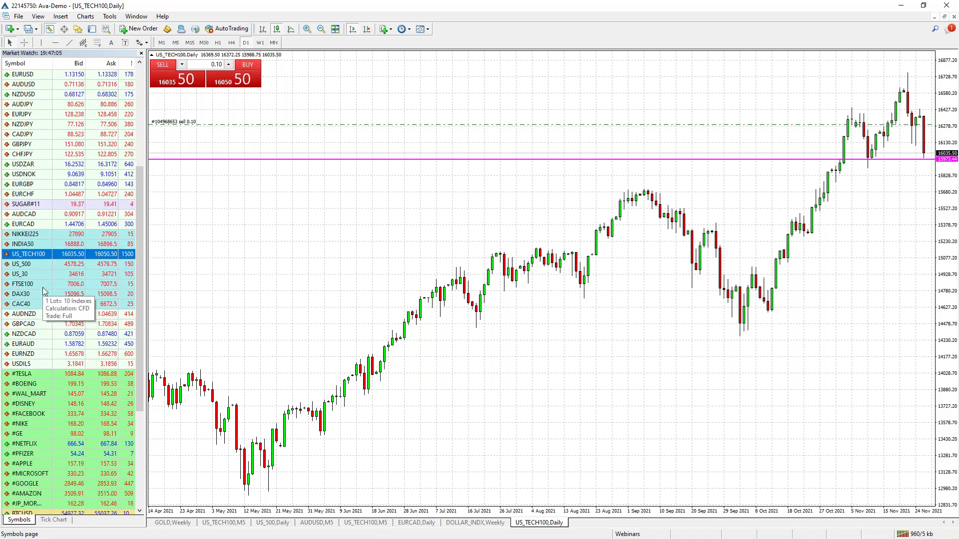
scroll(44, 287, "down", 1)
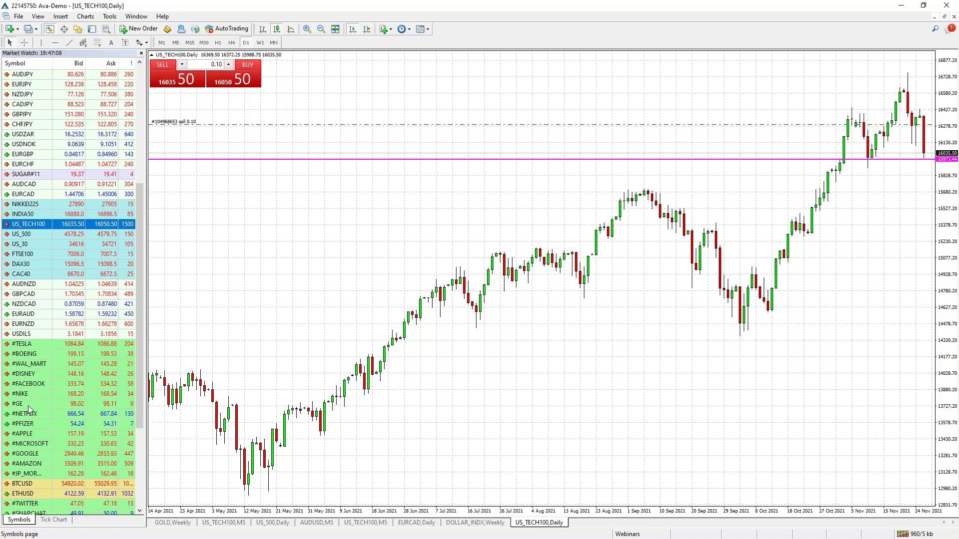
left_click_drag(27, 412, 435, 403)
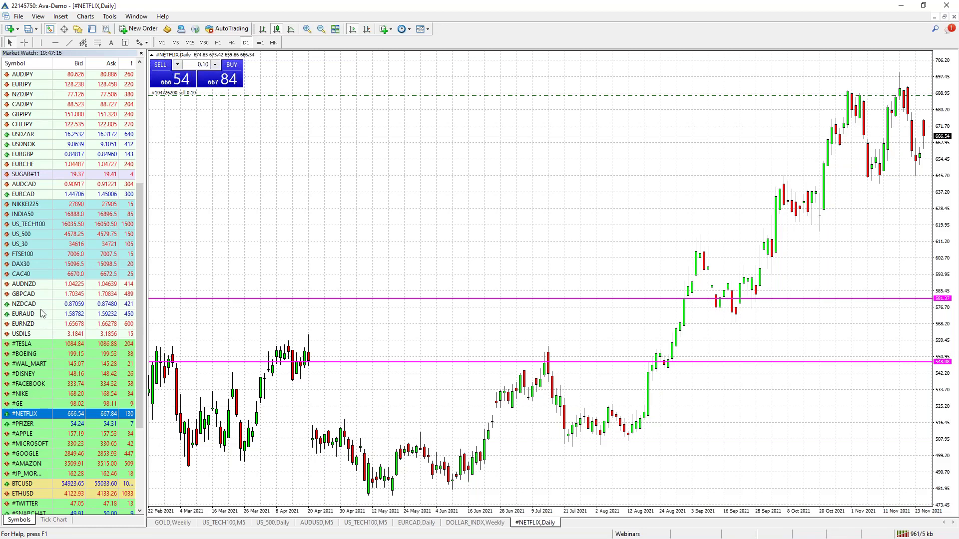
Switch the chart back to US_TECH100 daily with its 15973.44 line.
scroll(43, 314, "up", 5)
left_click_drag(30, 374, 430, 188)
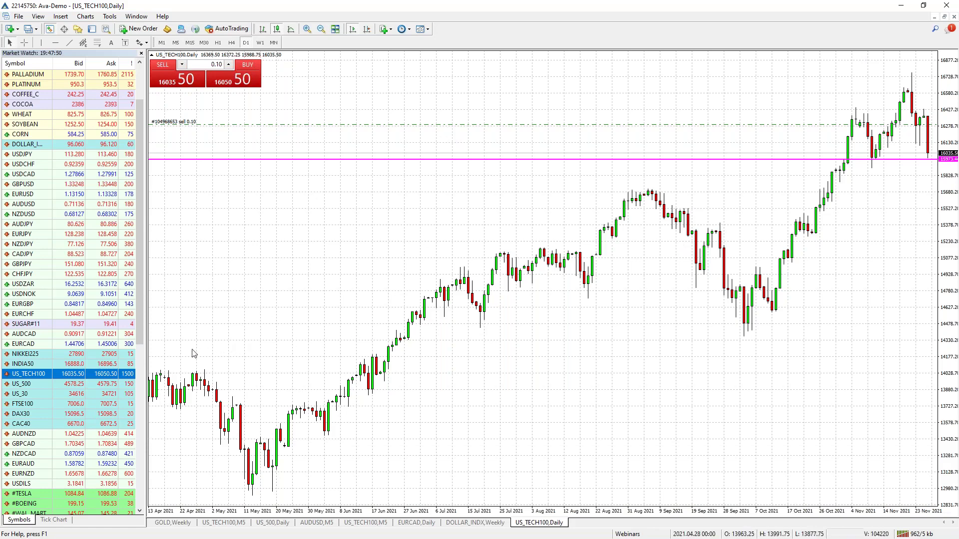
Replace the US_TECH100 chart with NIKKEI225 daily.
left_click_drag(33, 355, 301, 351)
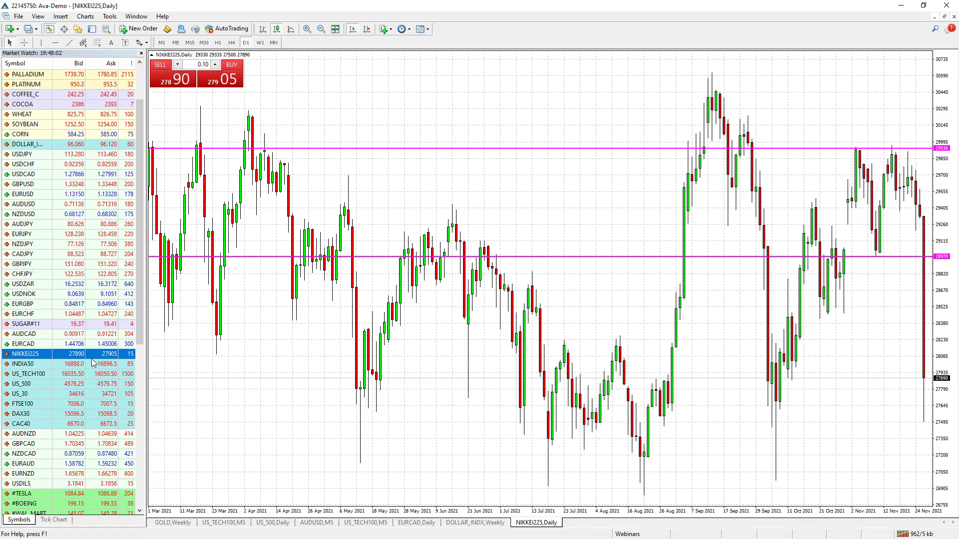
Switch the chart from NIKKEI225 to INDIA50 daily.
left_click_drag(30, 365, 519, 342)
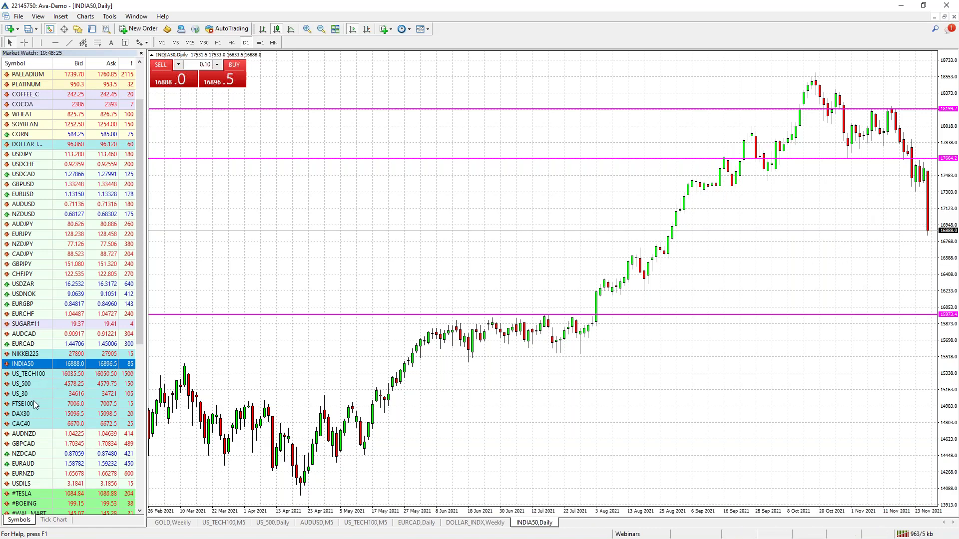
Switch the chart from INDIA50 to DAX30 daily.
left_click_drag(29, 412, 454, 267)
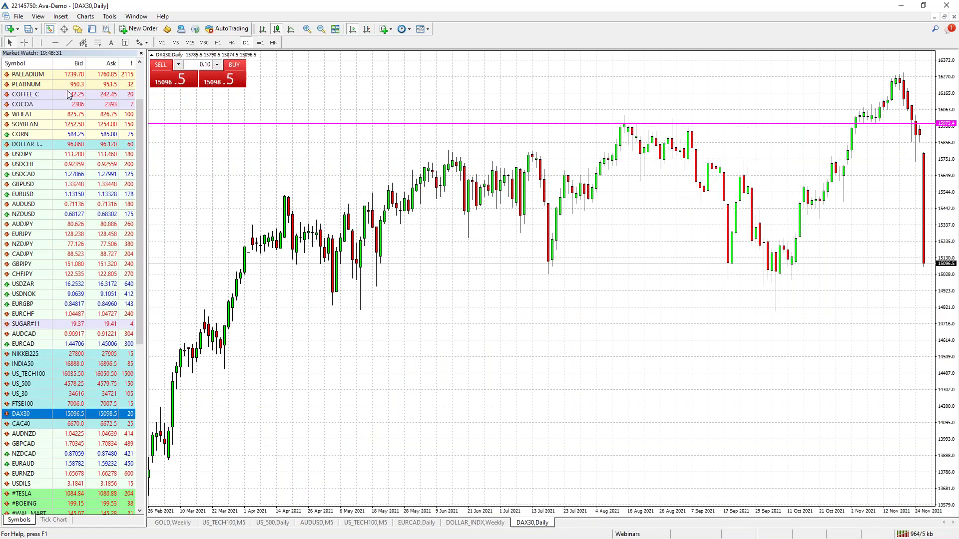
Mark a support line at 15092.5 on DAX30's September lows, then switch to CAC40.
left_click(804, 265)
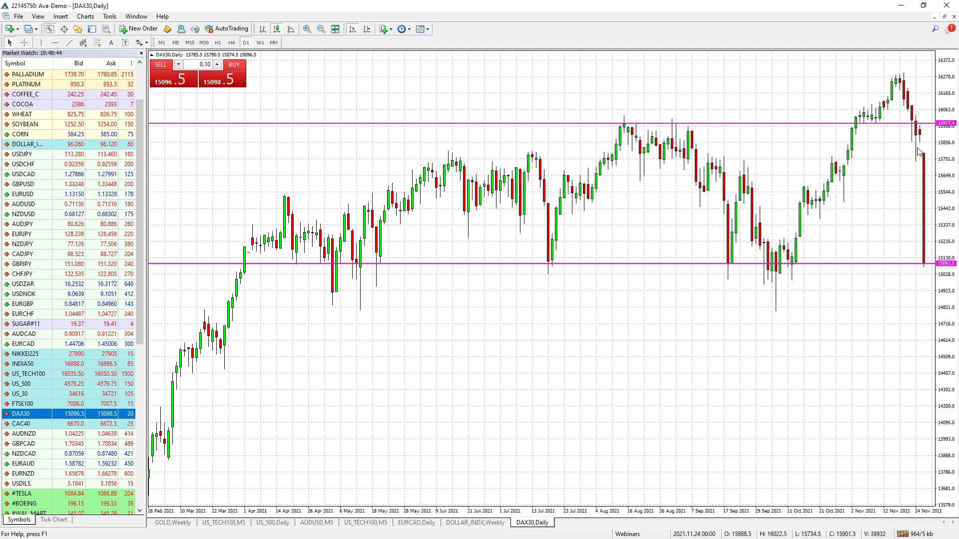
left_click_drag(26, 426, 406, 361)
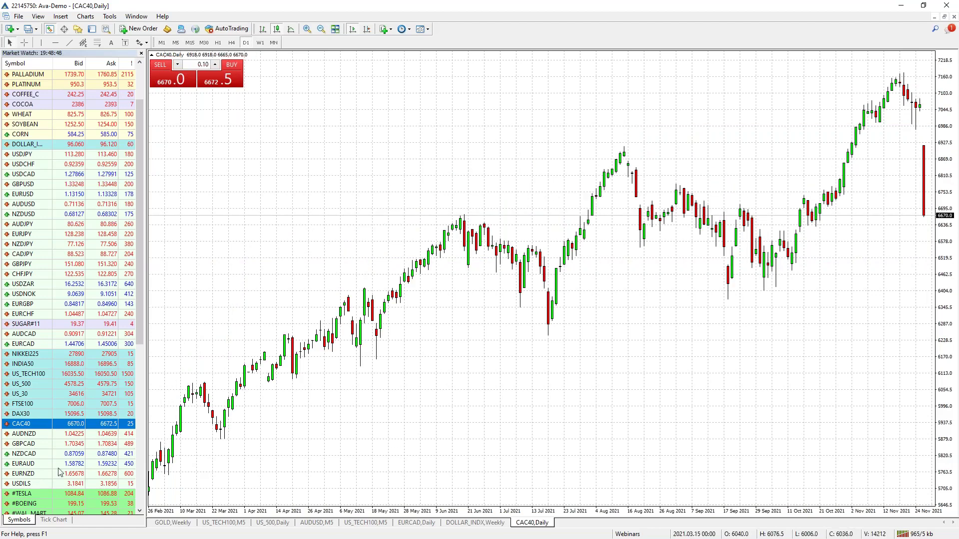
Switch the chart to SPAIN35, then to the CrudeOIL daily chart.
scroll(45, 345, "down", 10)
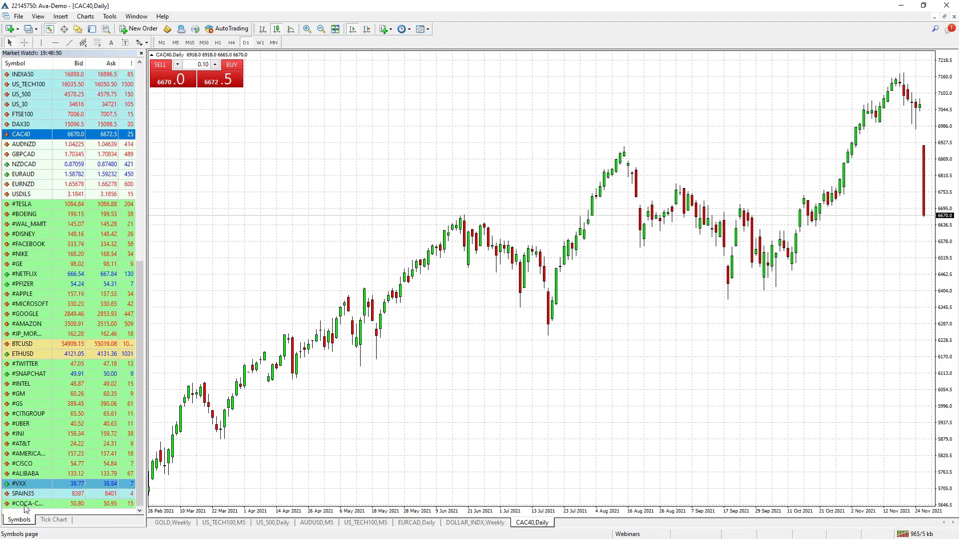
left_click_drag(23, 495, 427, 385)
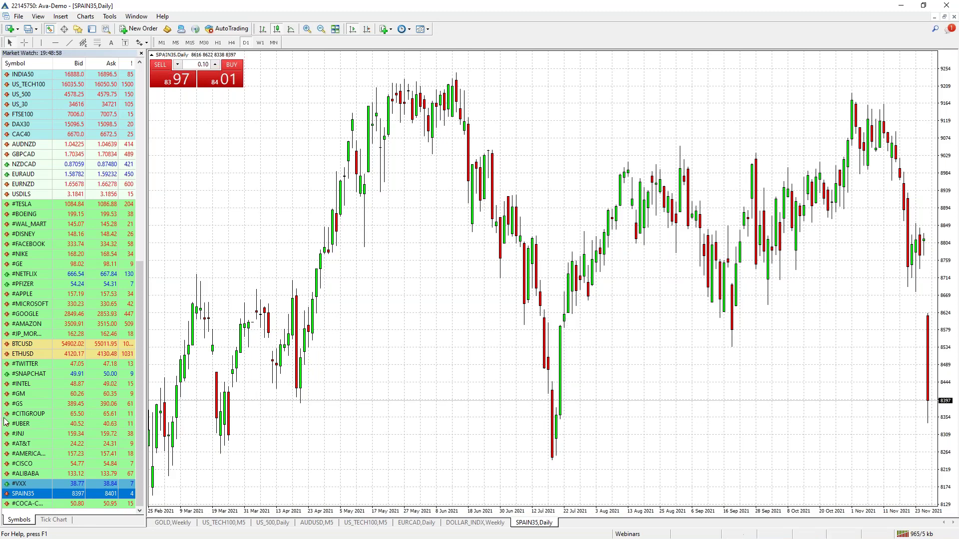
scroll(36, 366, "up", 10)
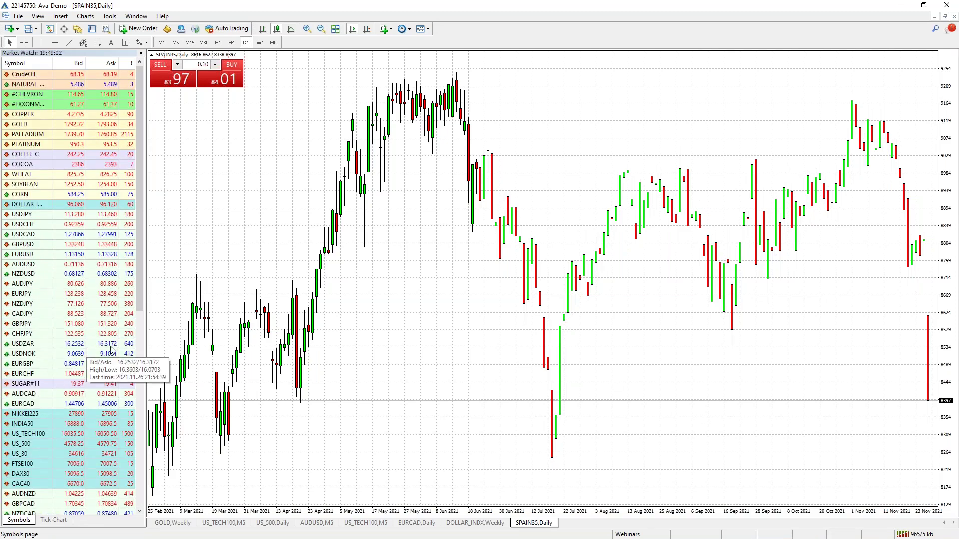
left_click_drag(33, 78, 330, 449)
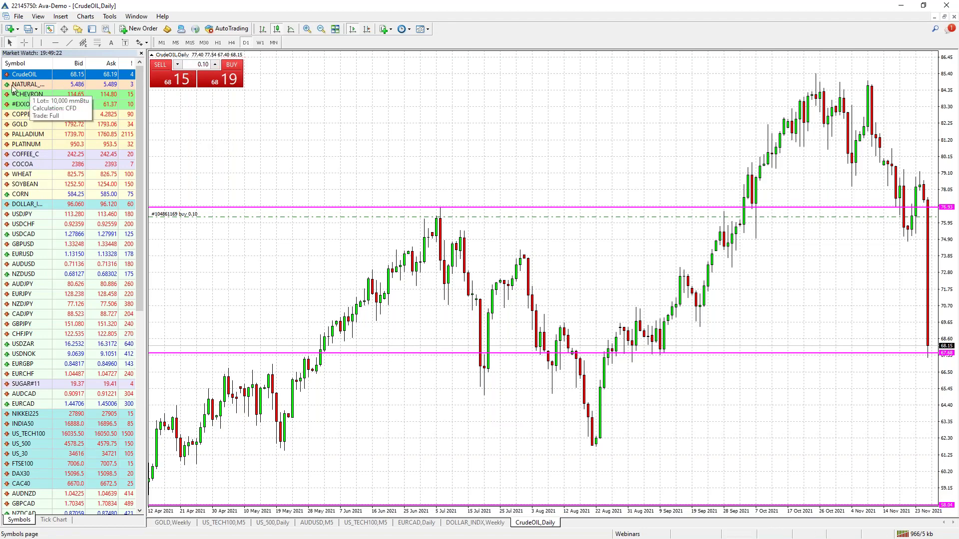
Switch the chart to NATURAL_GAS, then to COPPER daily with its two levels.
left_click_drag(13, 88, 327, 229)
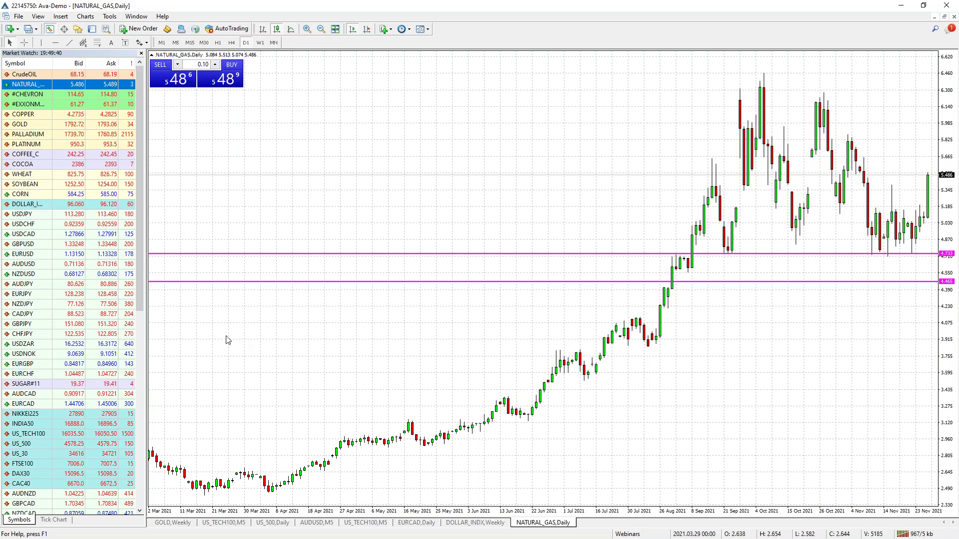
mouse_move(75, 218)
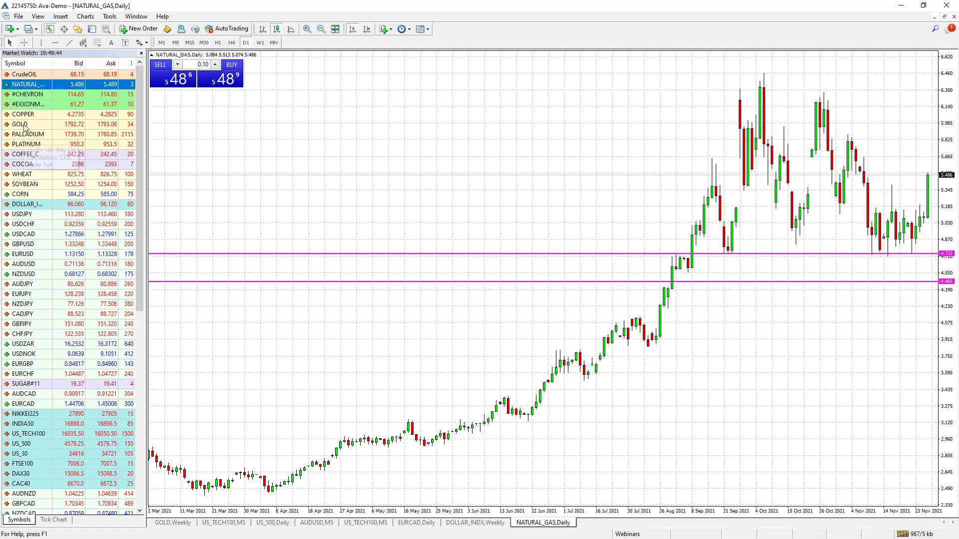
left_click_drag(22, 114, 375, 298)
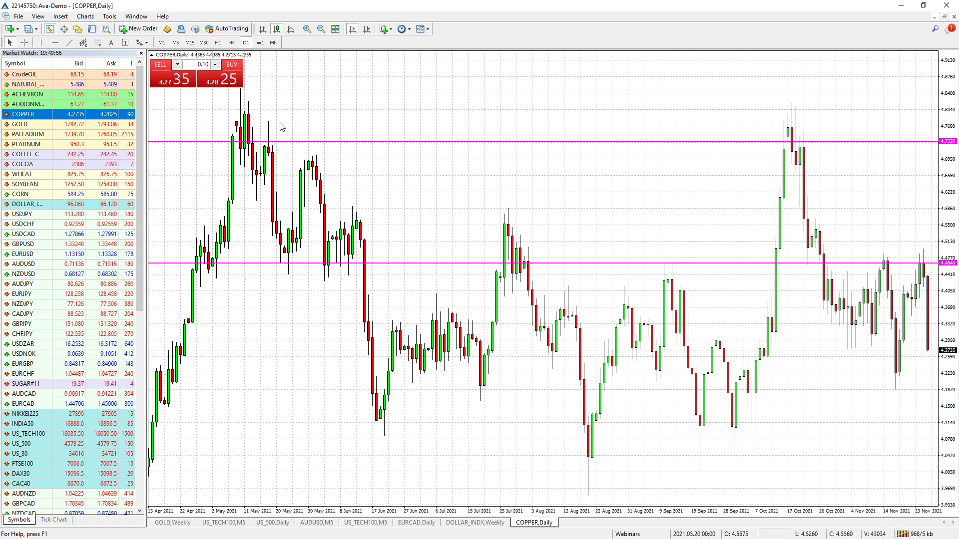
Switch the chart through GOLD, PALLADIUM and PLATINUM to the COCOA daily chart.
left_click_drag(20, 127, 428, 118)
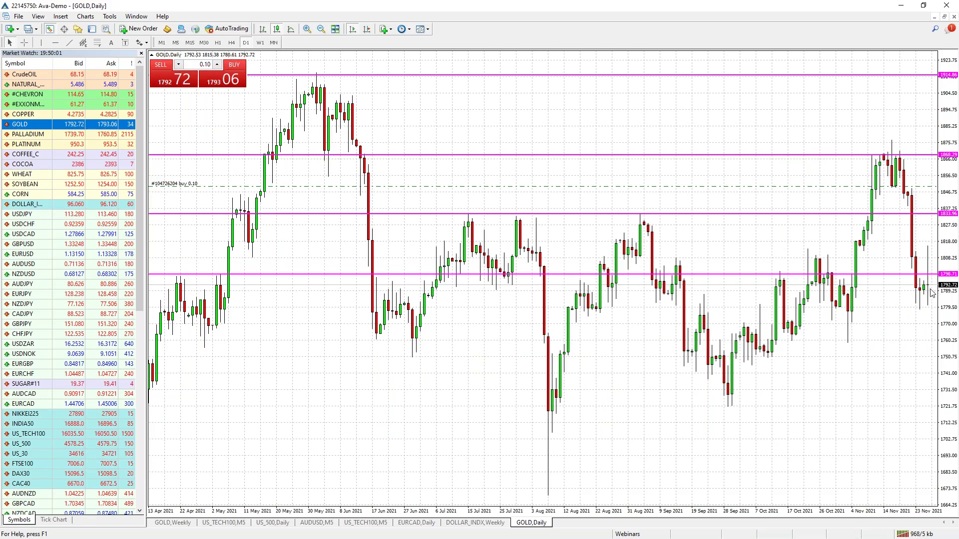
mouse_move(929, 289)
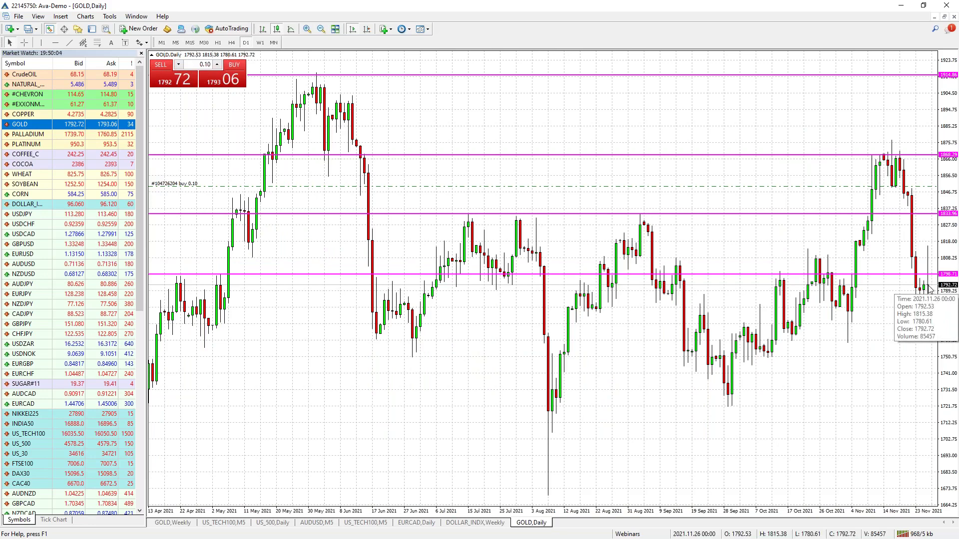
left_click(50, 133)
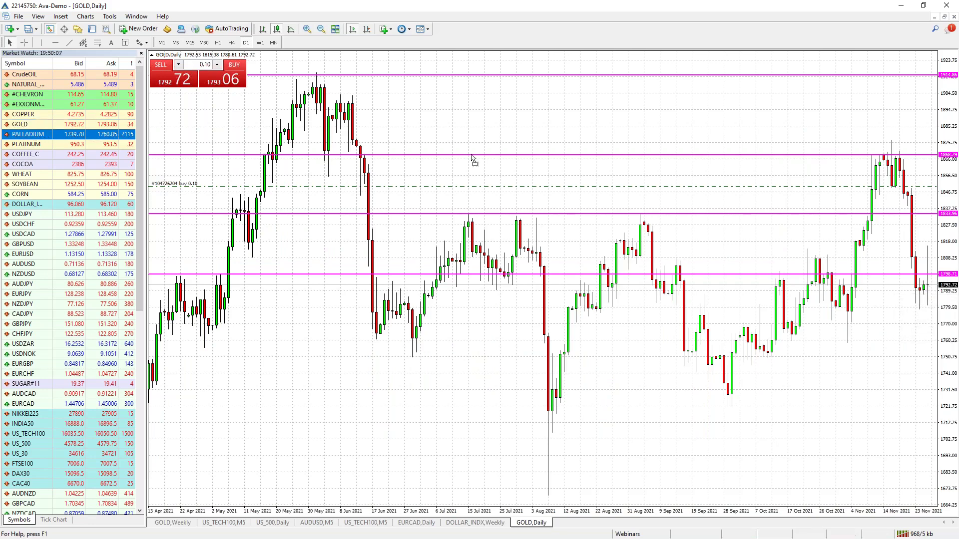
left_click_drag(473, 158, 474, 160)
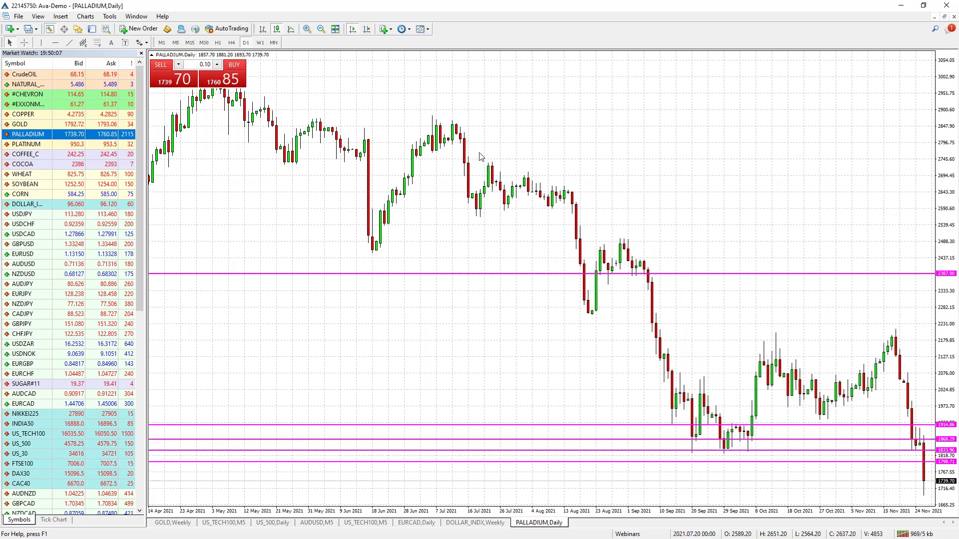
left_click(36, 145)
left_click_drag(36, 145, 469, 148)
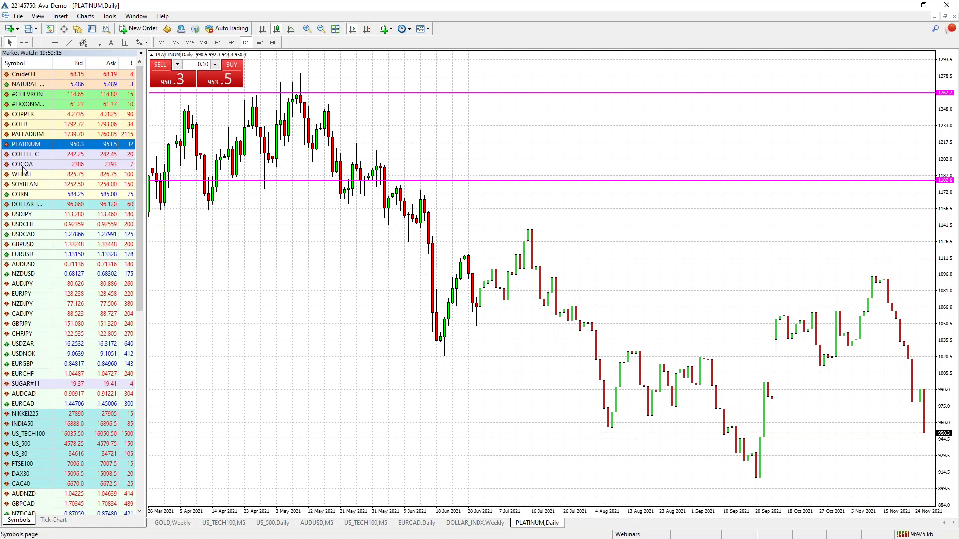
left_click_drag(23, 168, 403, 313)
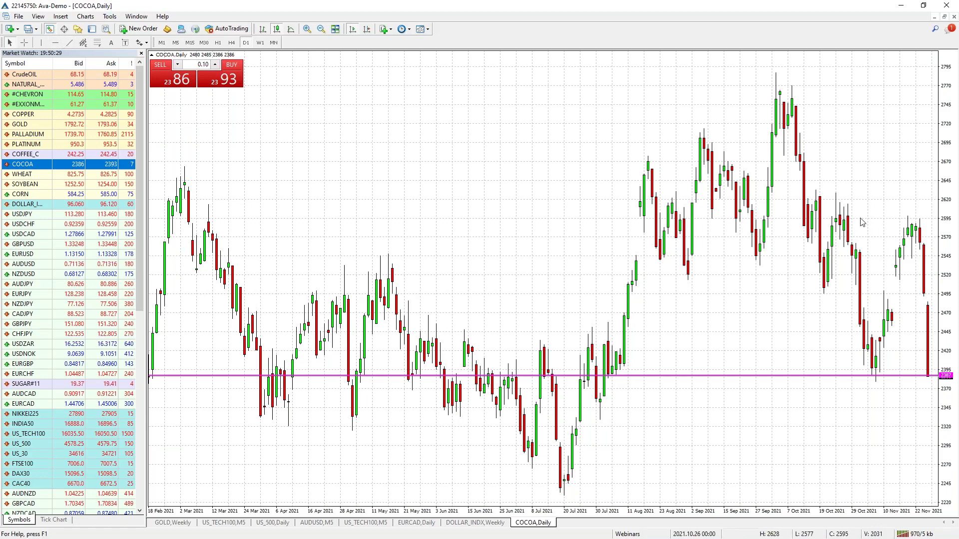
Add a horizontal resistance line at 2595 on COCOA, then switch through WHEAT and SOYBEAN to CORN.
left_click(57, 44)
left_click(916, 218)
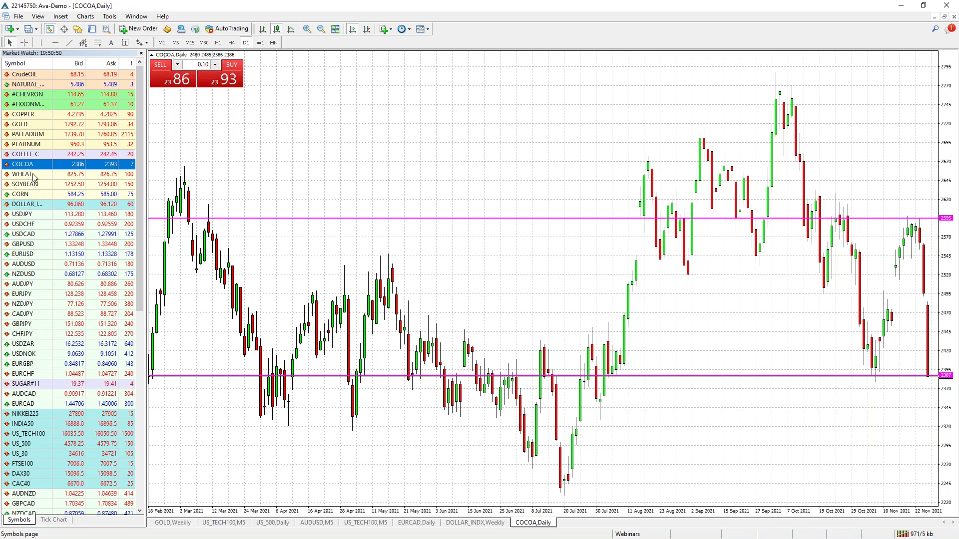
left_click_drag(34, 177, 486, 254)
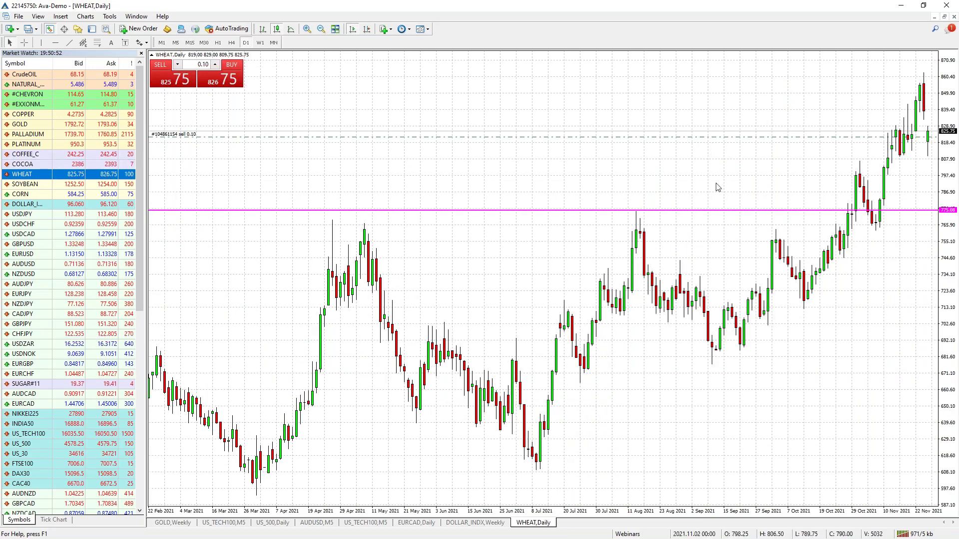
left_click_drag(38, 185, 412, 186)
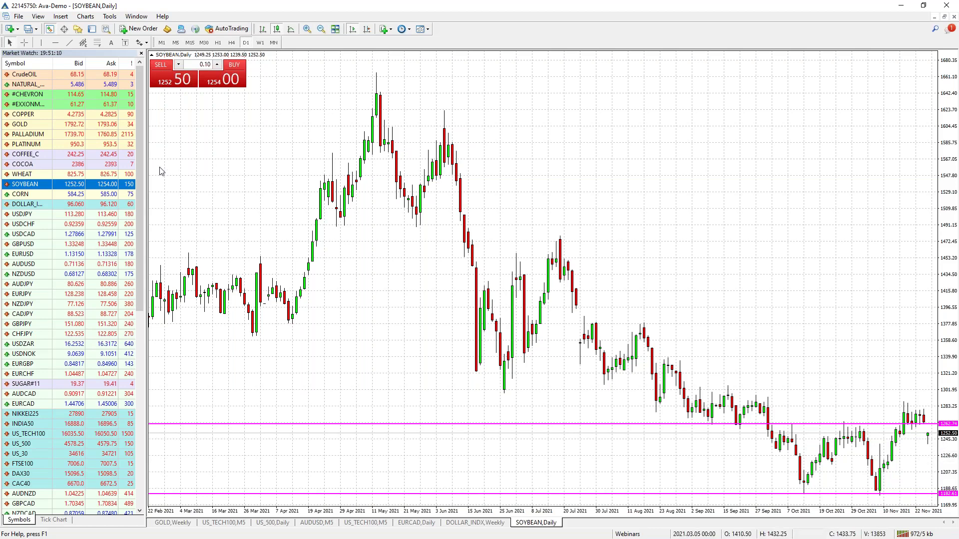
left_click_drag(23, 197, 325, 270)
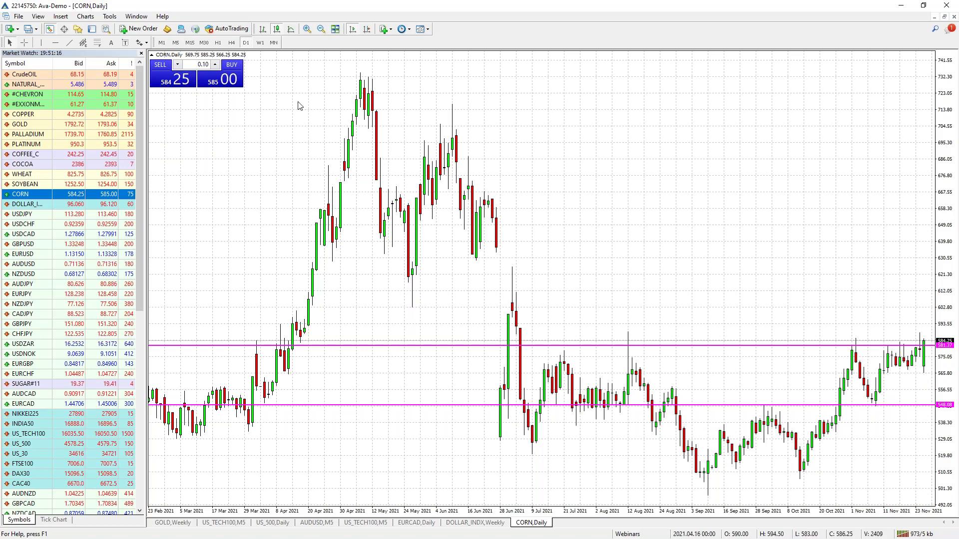
Check CORN on the weekly then daily timeframe, then switch the chart to DOLLAR_INDX.
left_click(260, 43)
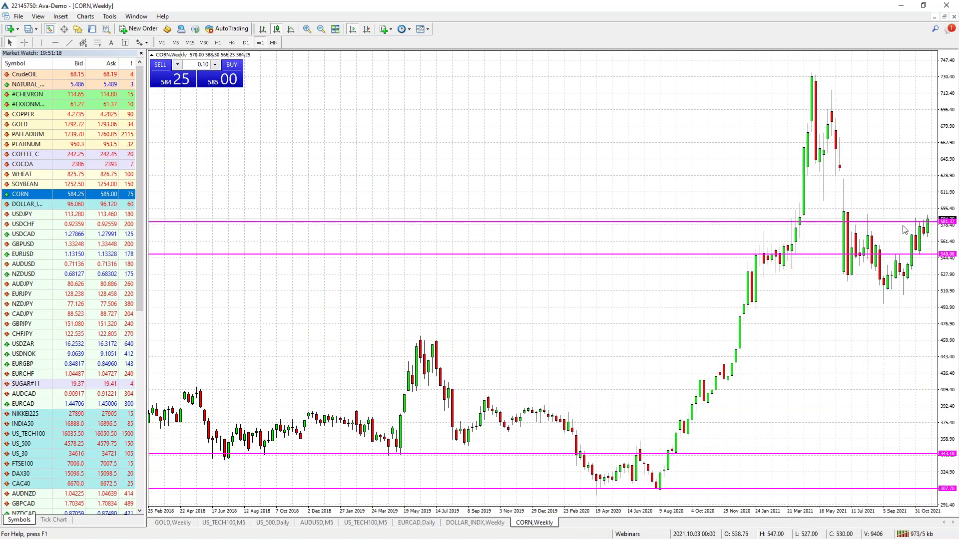
left_click(246, 43)
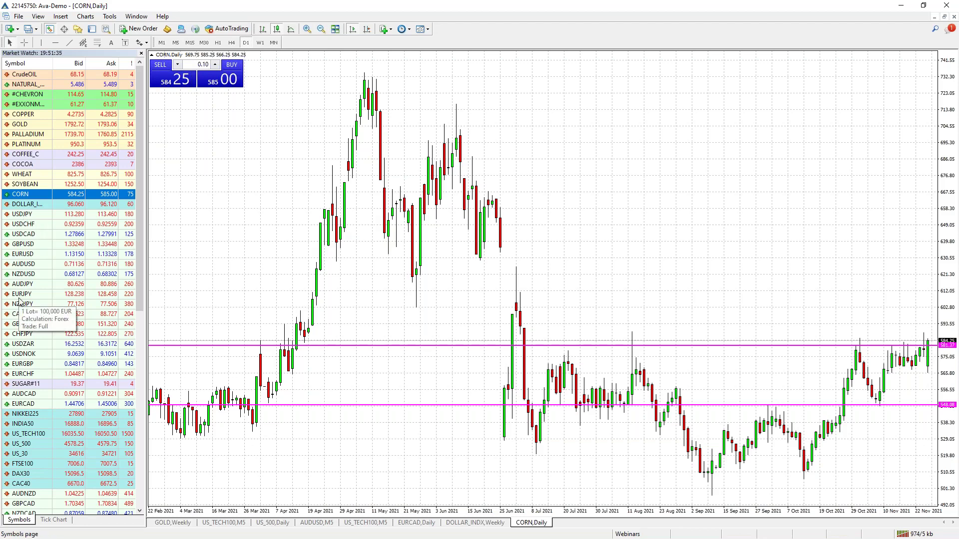
left_click(24, 205)
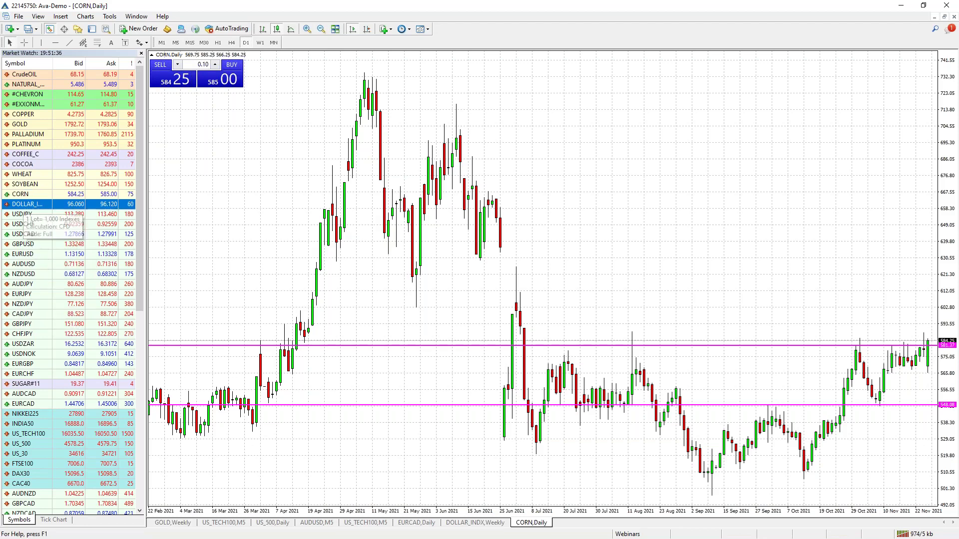
left_click_drag(24, 205, 423, 220)
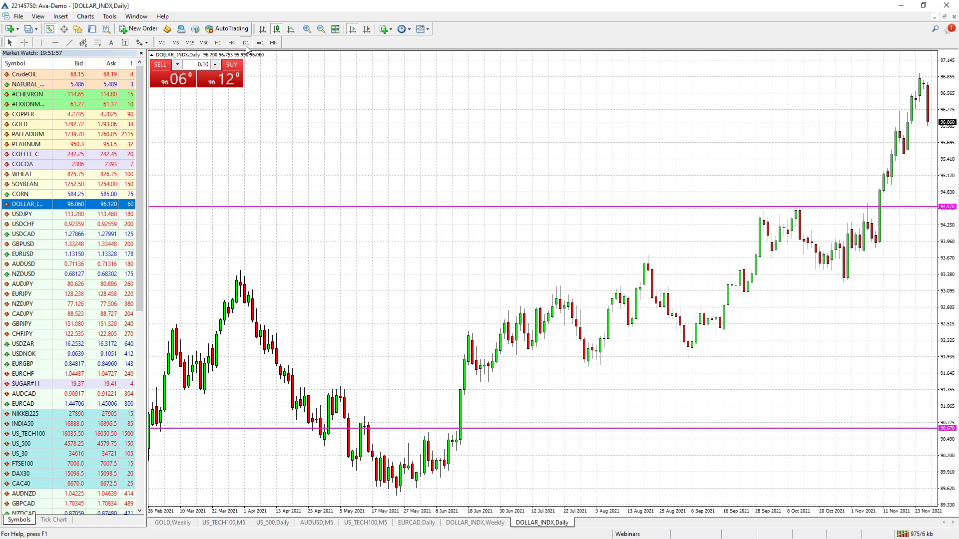
Switch the chart to GOLD, then to USDJPY.
left_click(25, 125)
left_click_drag(393, 130, 397, 139)
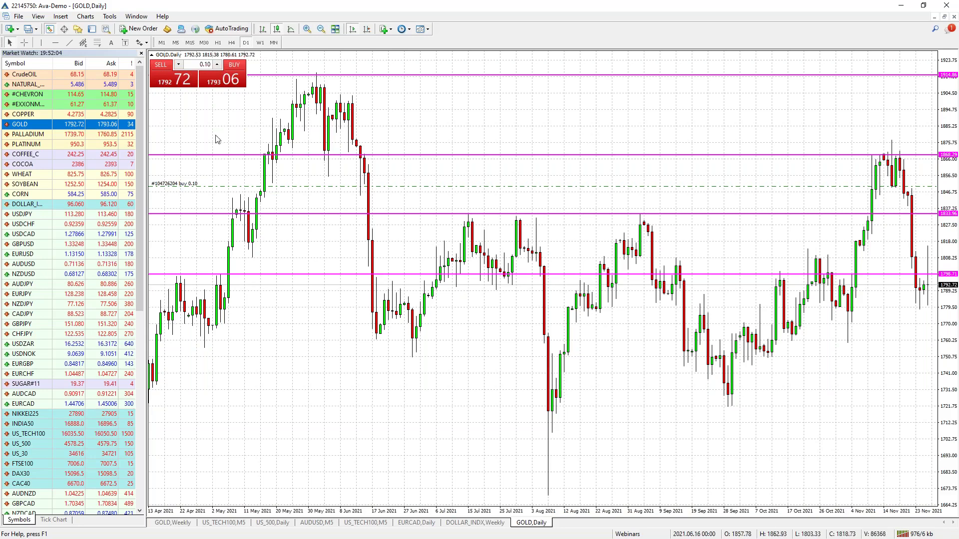
left_click_drag(18, 216, 601, 146)
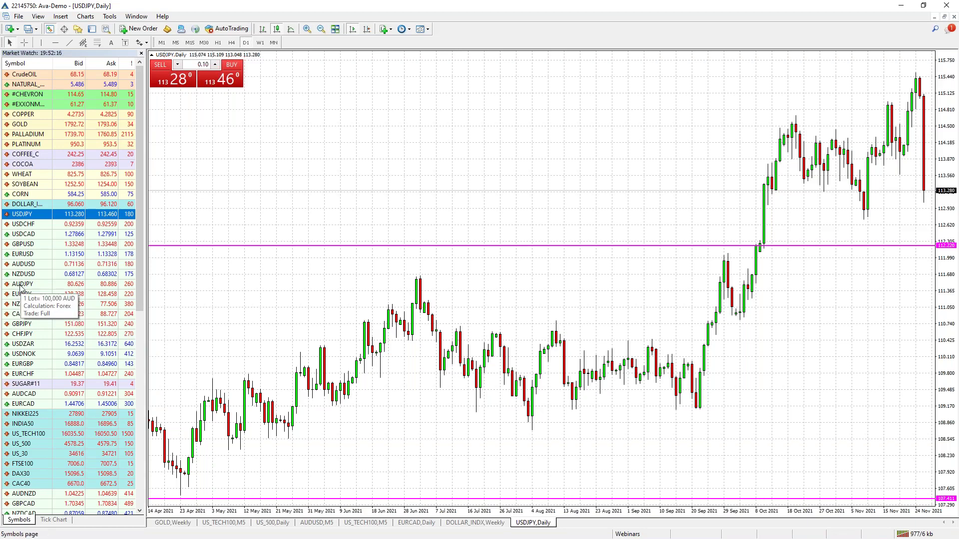
Load AUDJPY, mark a support line at 80.552, then switch to EURJPY daily.
left_click_drag(22, 288, 300, 224)
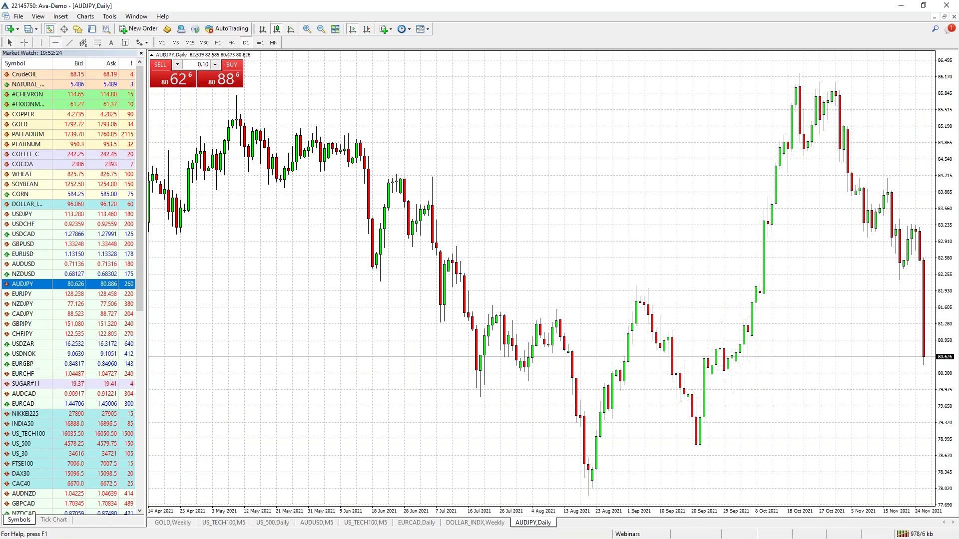
left_click(753, 360)
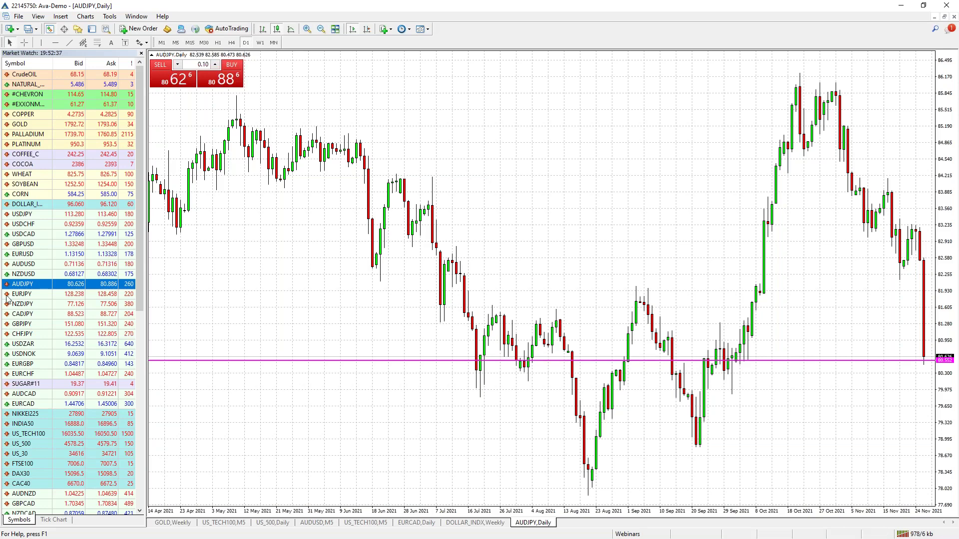
left_click_drag(33, 296, 398, 209)
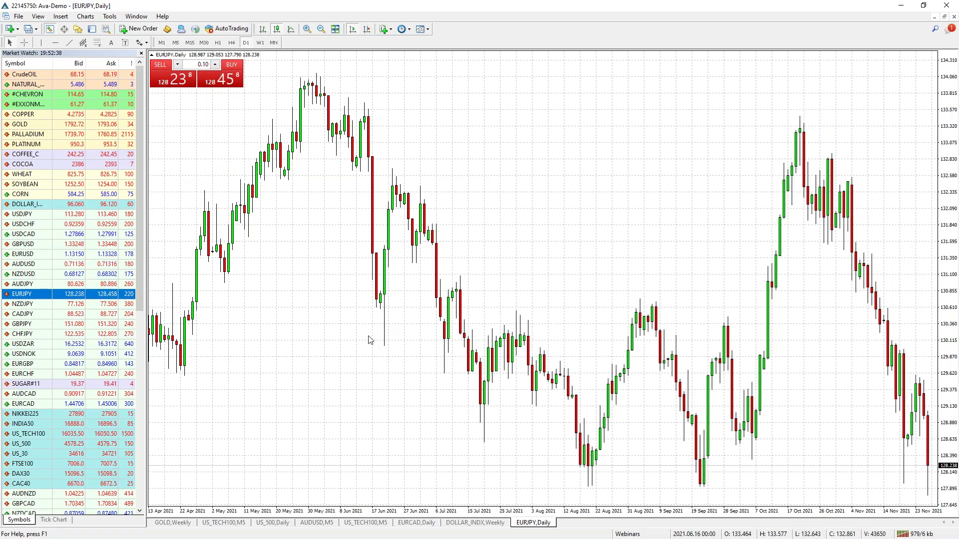
Review NZDJPY daily with its two levels, then switch the chart to CADJPY.
left_click_drag(30, 306, 477, 342)
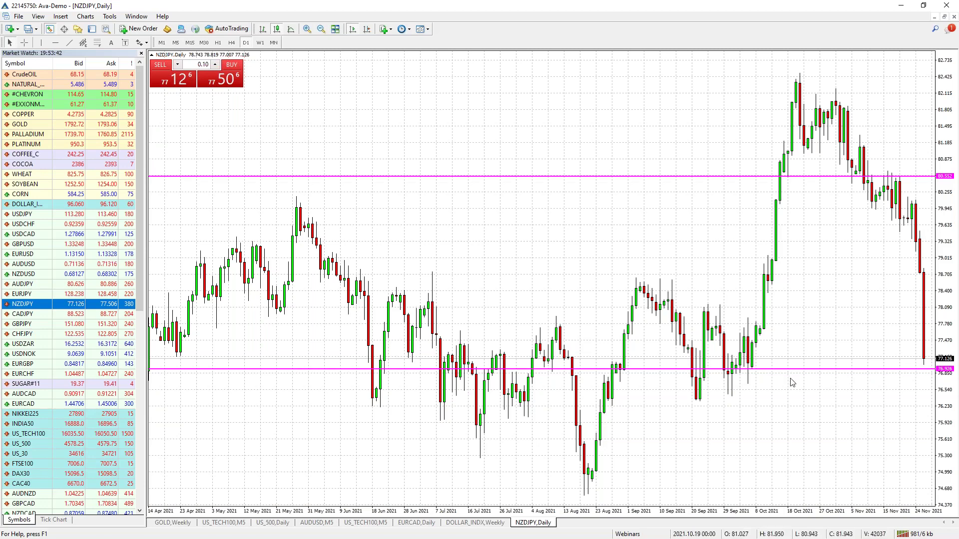
left_click_drag(23, 313, 457, 234)
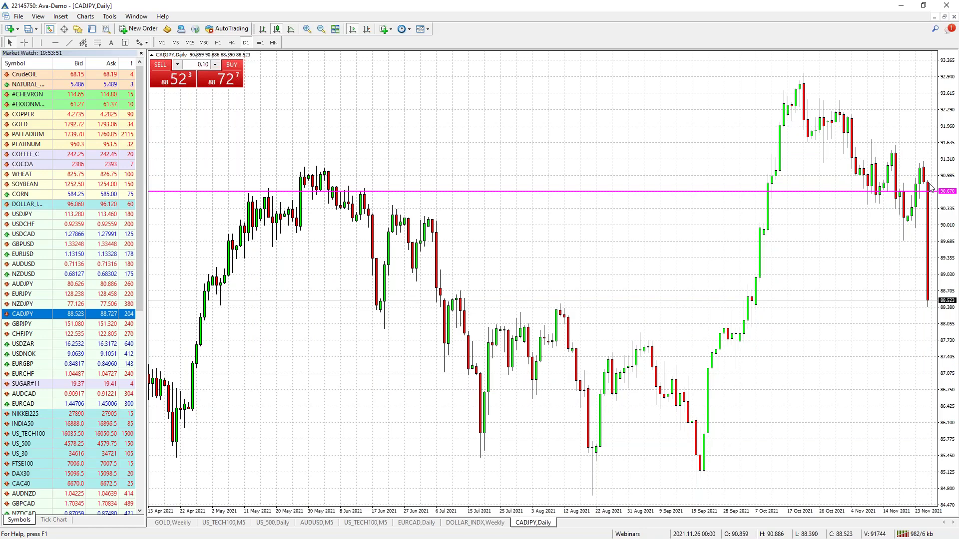
Add a support line at 88.334 on CADJPY, check the weekly view, then load GBPJPY daily.
left_click(55, 42)
left_click(560, 310)
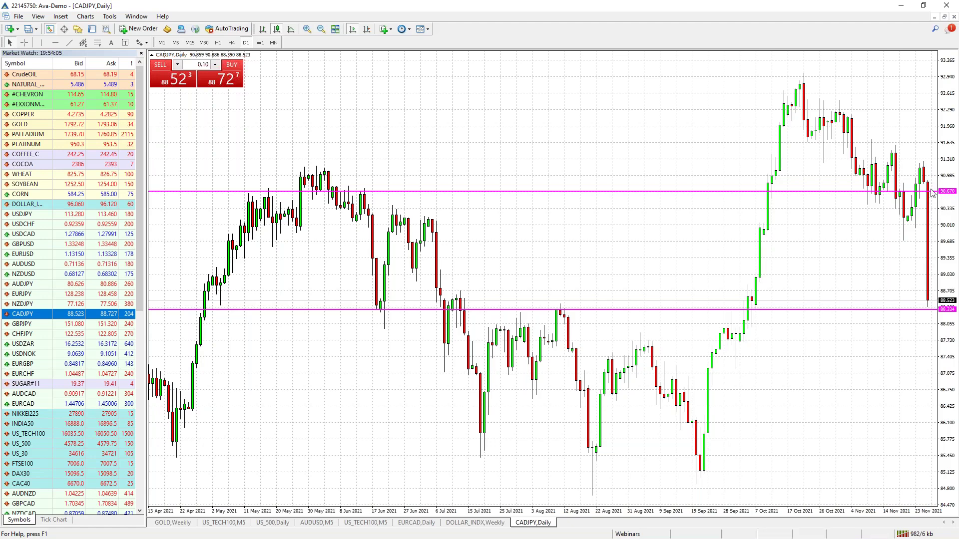
left_click(266, 44)
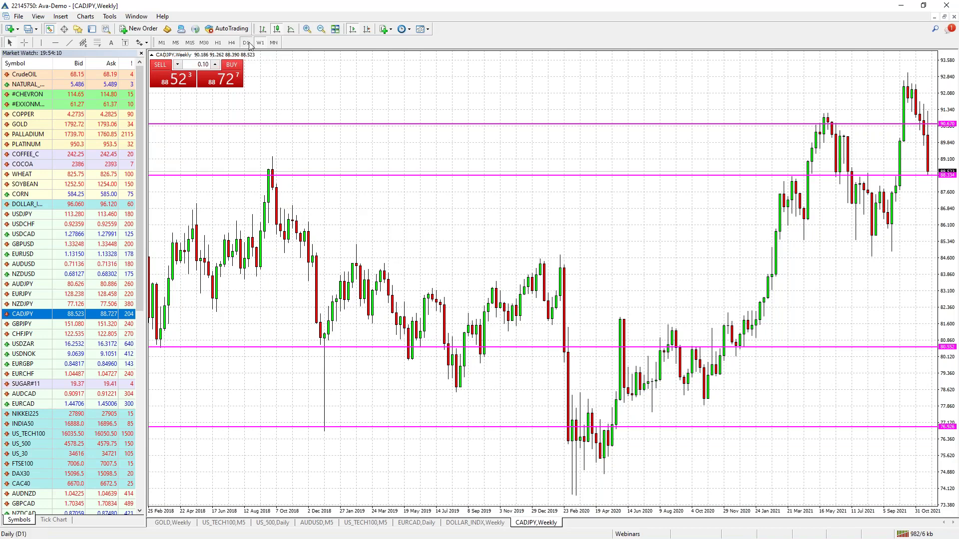
left_click(246, 43)
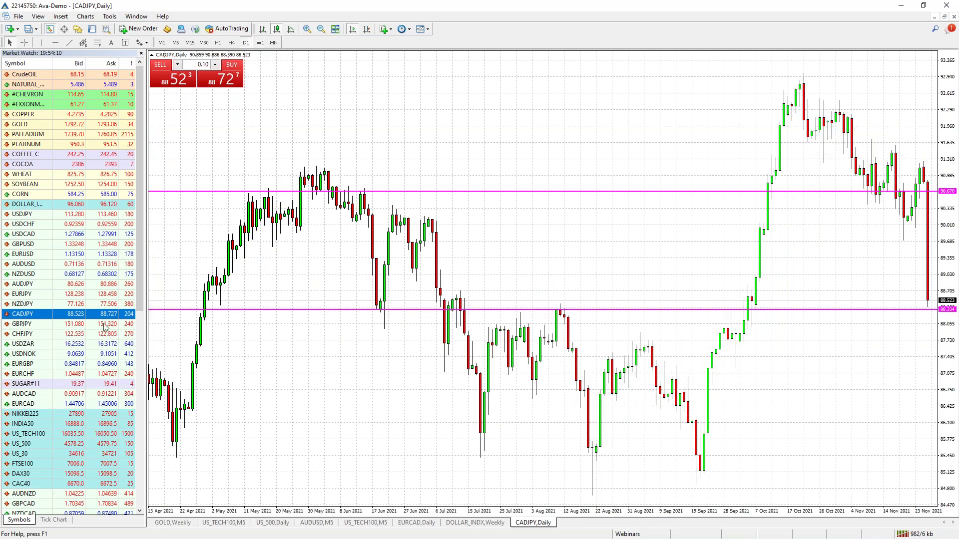
left_click_drag(35, 324, 616, 264)
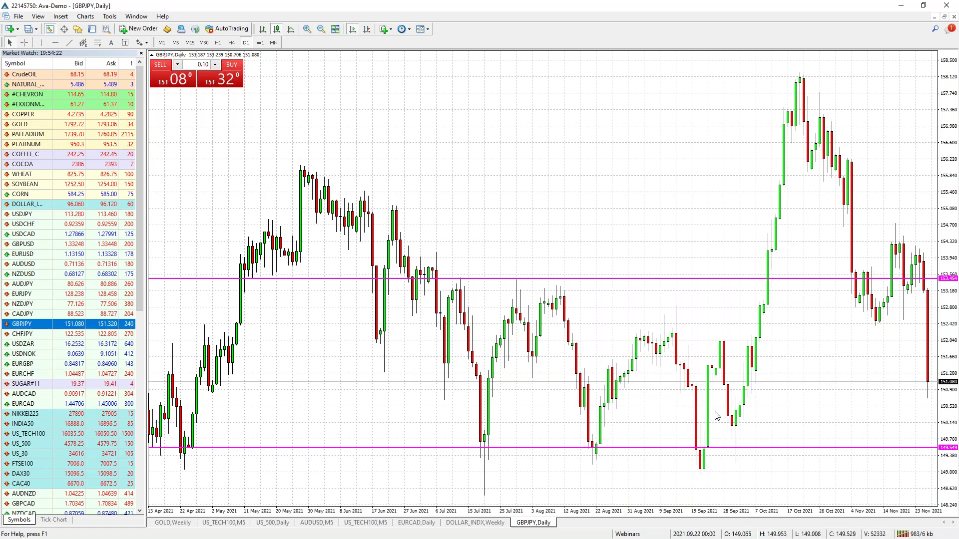
Load CHFJPY, add a horizontal line at 122.507 below the existing one, then load USDCAD.
left_click(32, 335)
left_click_drag(459, 225, 461, 226)
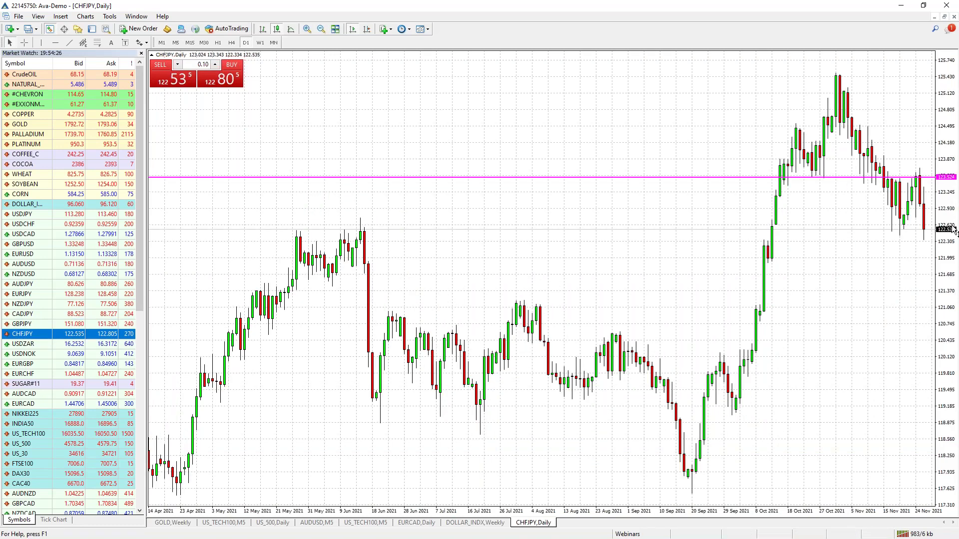
left_click(55, 43)
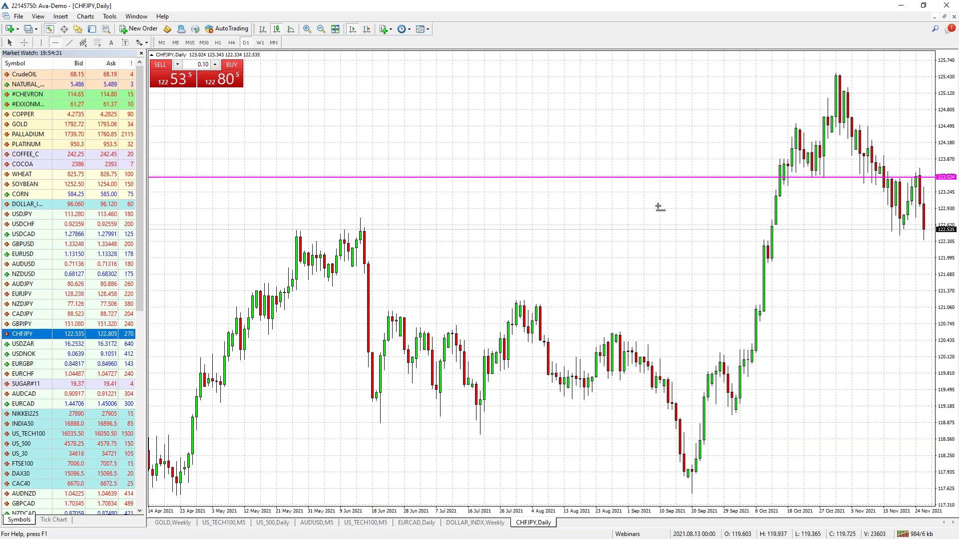
left_click(908, 235)
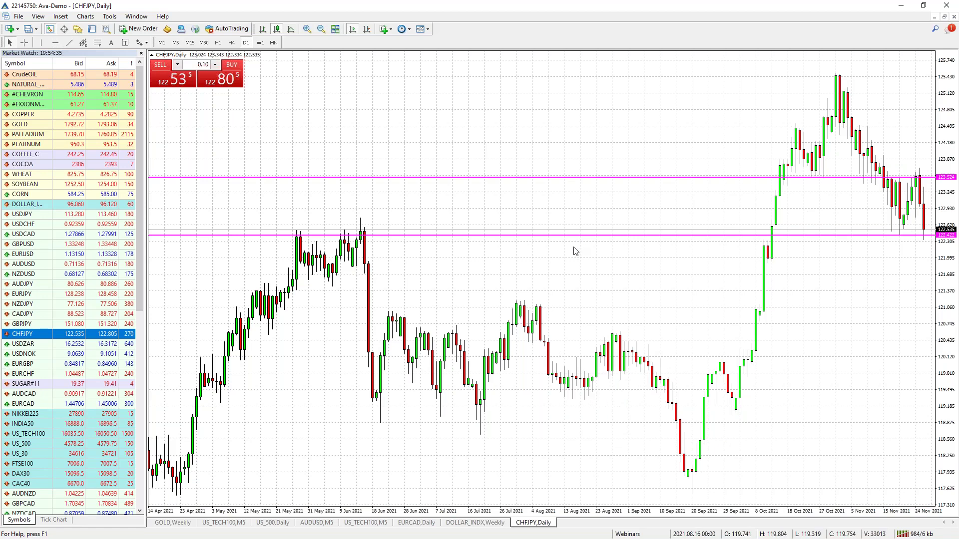
left_click_drag(584, 242, 595, 232)
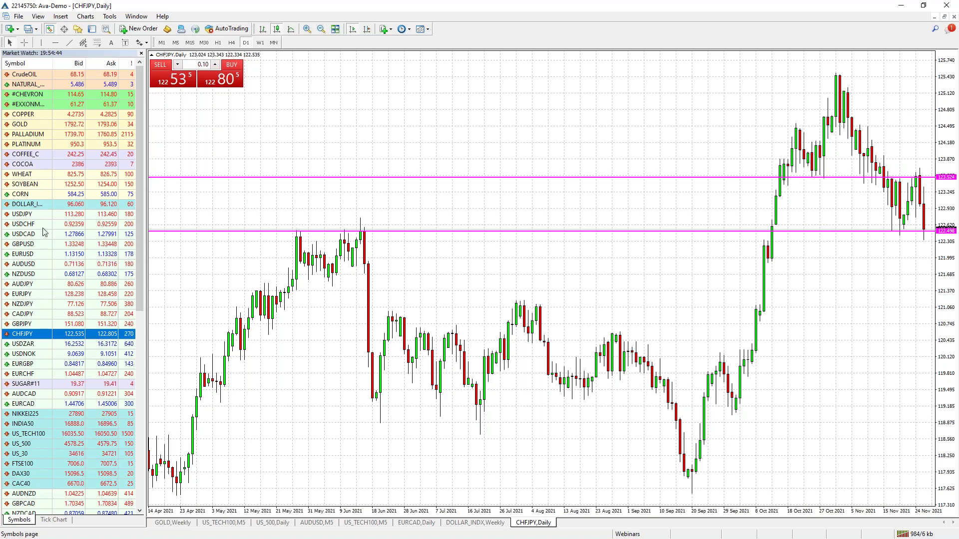
left_click_drag(44, 231, 929, 327)
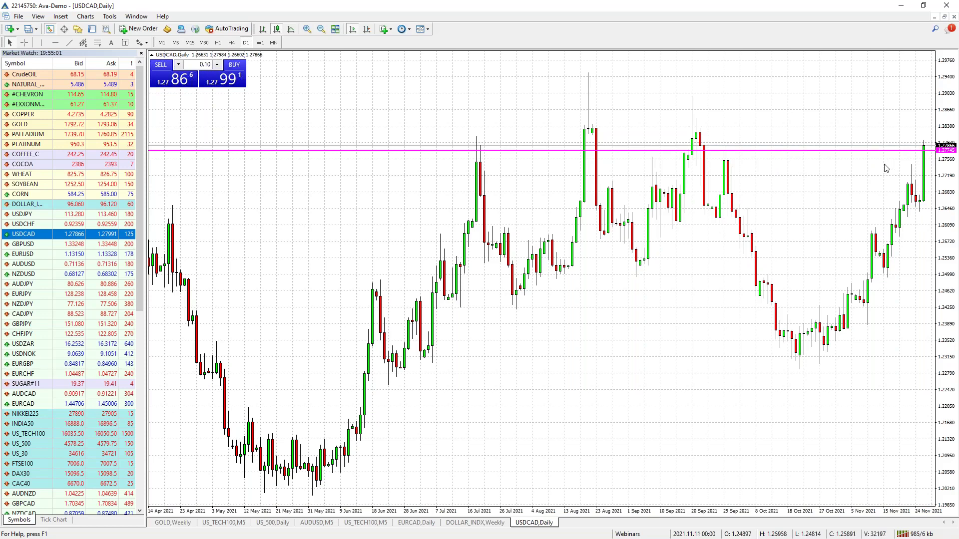
View USDCAD weekly, compare it with CrudeOIL weekly, then bring USDCAD back.
left_click(261, 43)
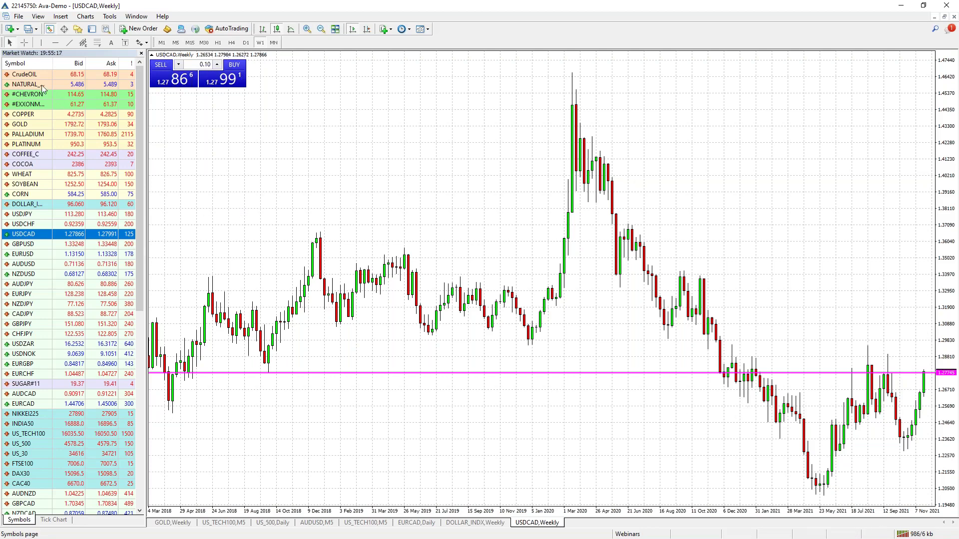
left_click_drag(31, 75, 535, 386)
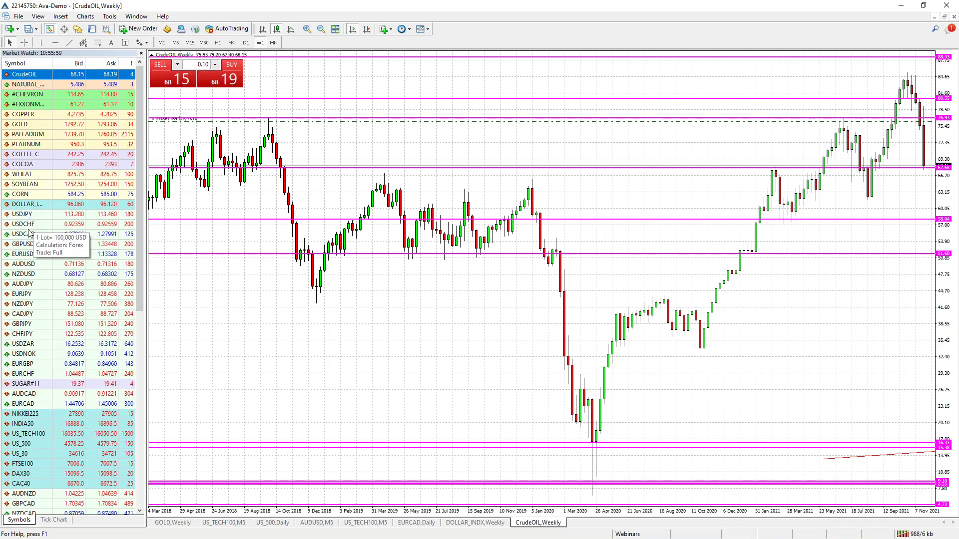
left_click_drag(24, 234, 928, 368)
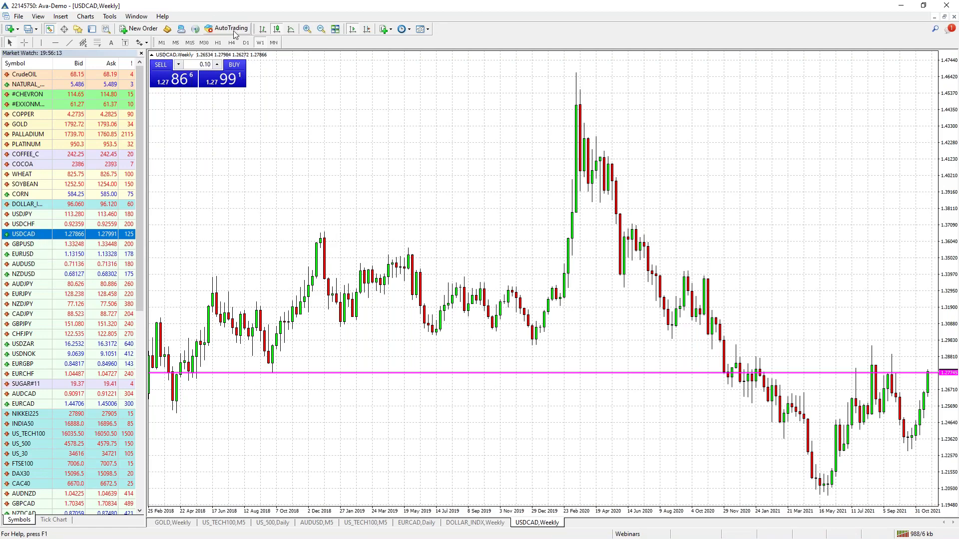
Review GBPUSD, USDCHF and then EURUSD on the daily timeframe.
left_click(245, 43)
left_click_drag(30, 244, 337, 263)
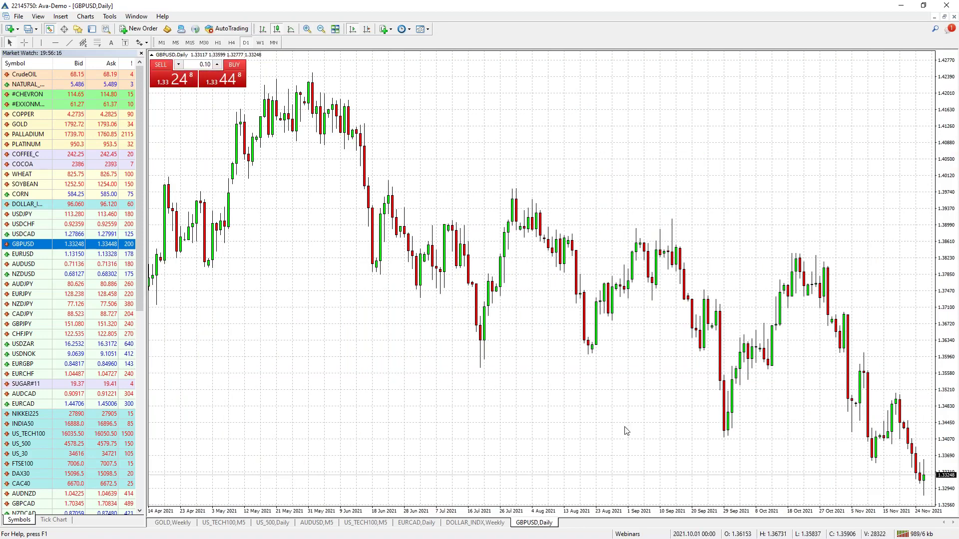
mouse_move(64, 238)
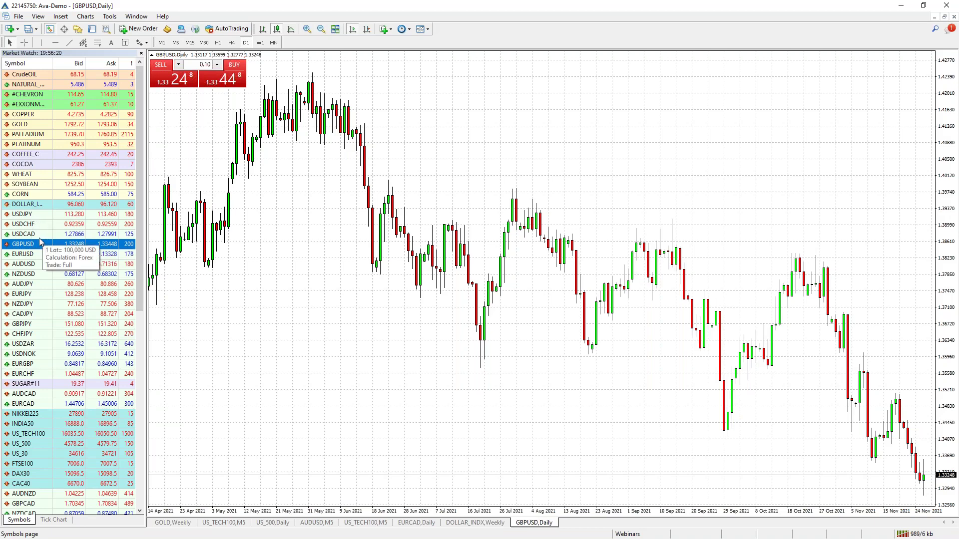
left_click_drag(24, 224, 600, 124)
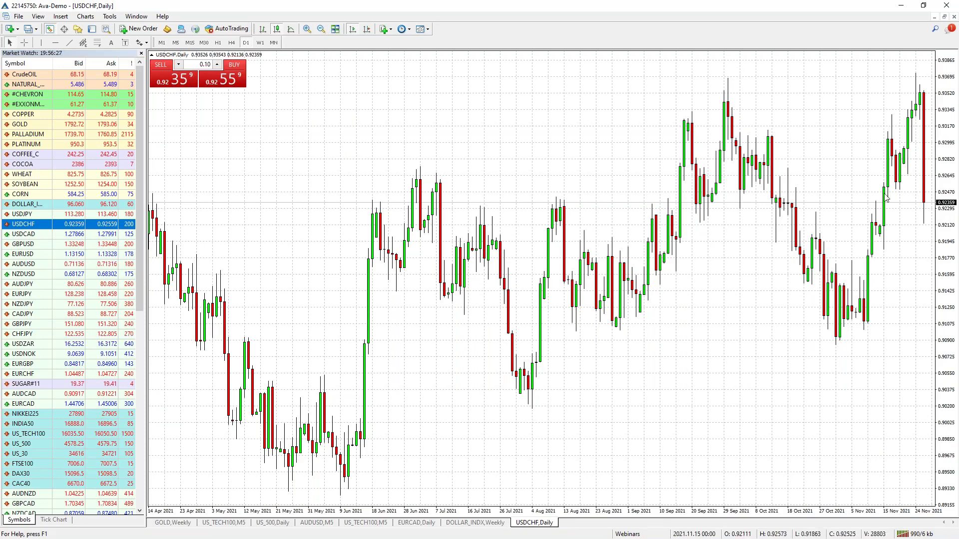
left_click_drag(25, 253, 929, 434)
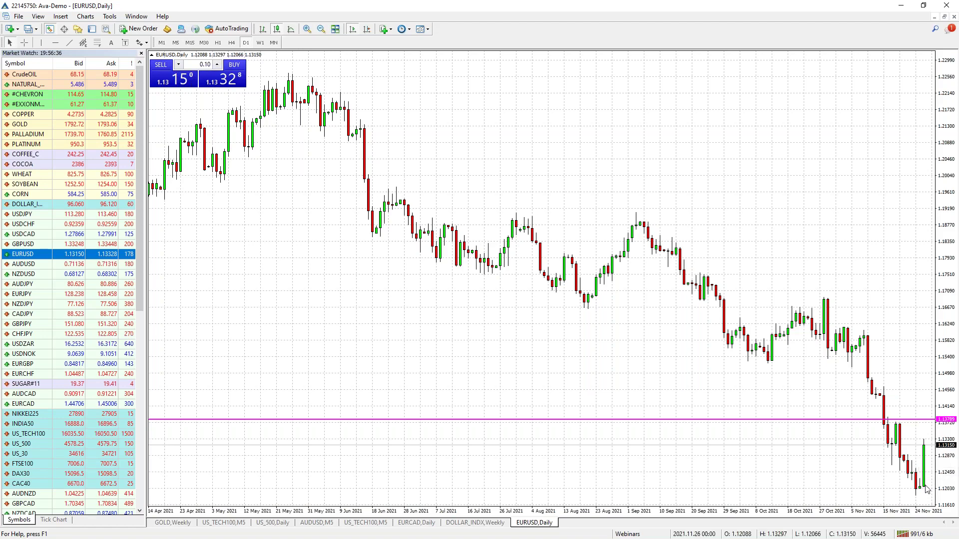
Check EURUSD on the weekly timeframe, return to daily, then load AUDUSD.
left_click(261, 43)
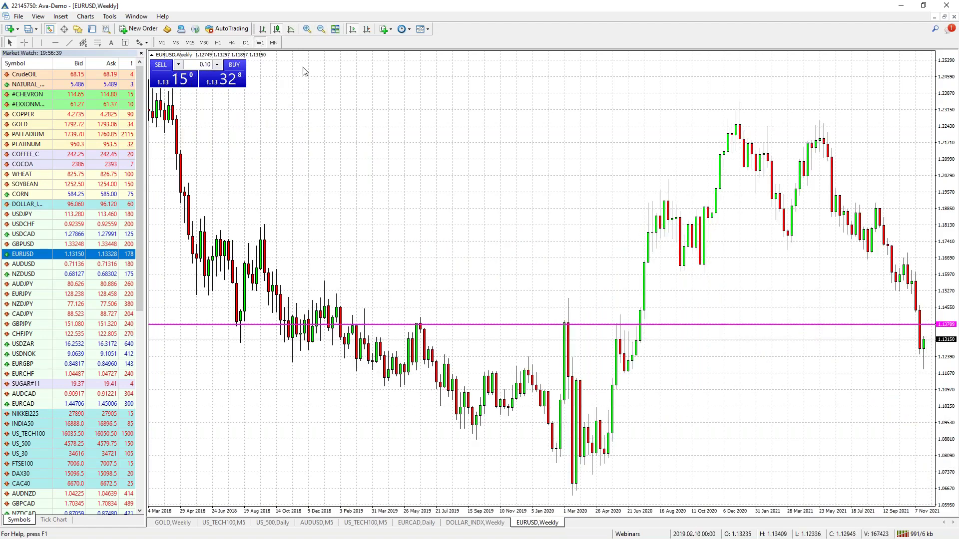
left_click(246, 43)
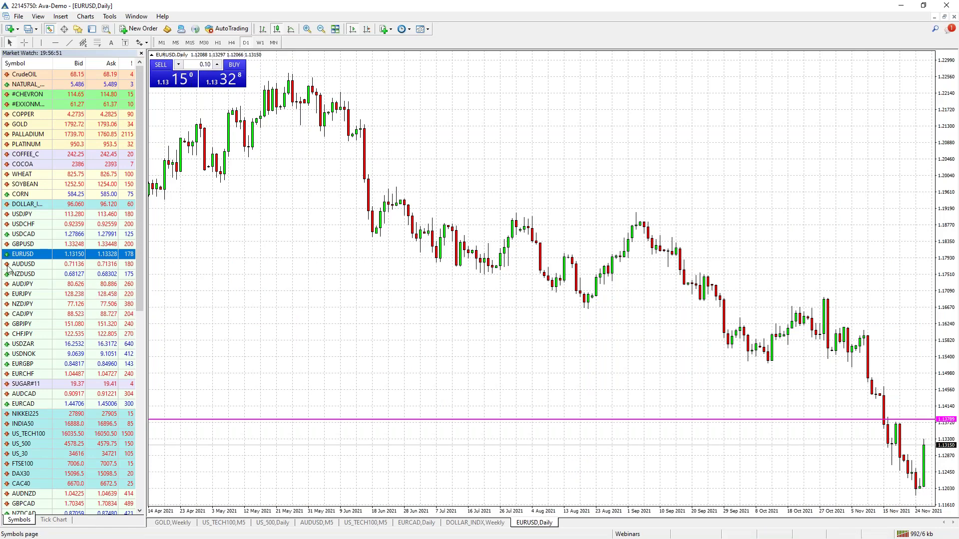
left_click_drag(60, 263, 399, 276)
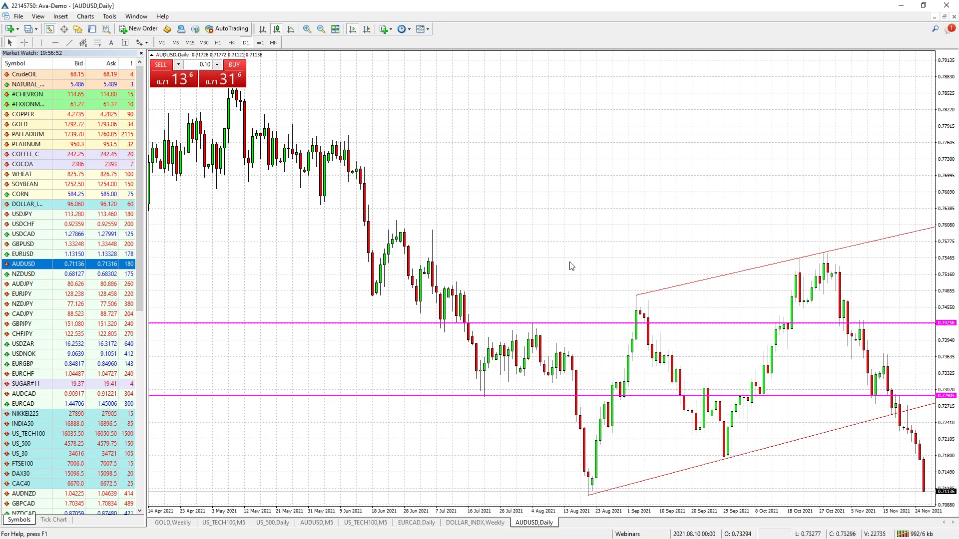
Add a horizontal support line at AUDUSD's August low.
left_click(55, 42)
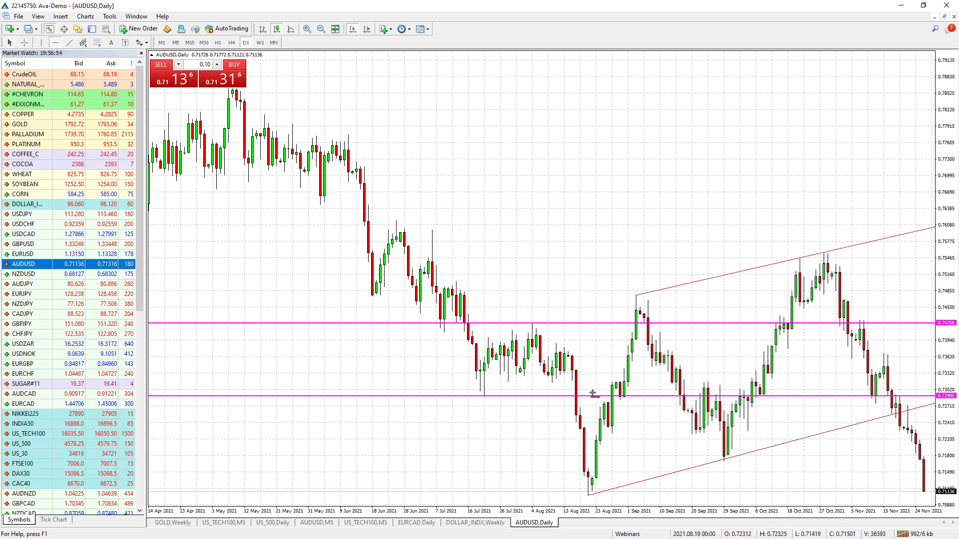
left_click(591, 494)
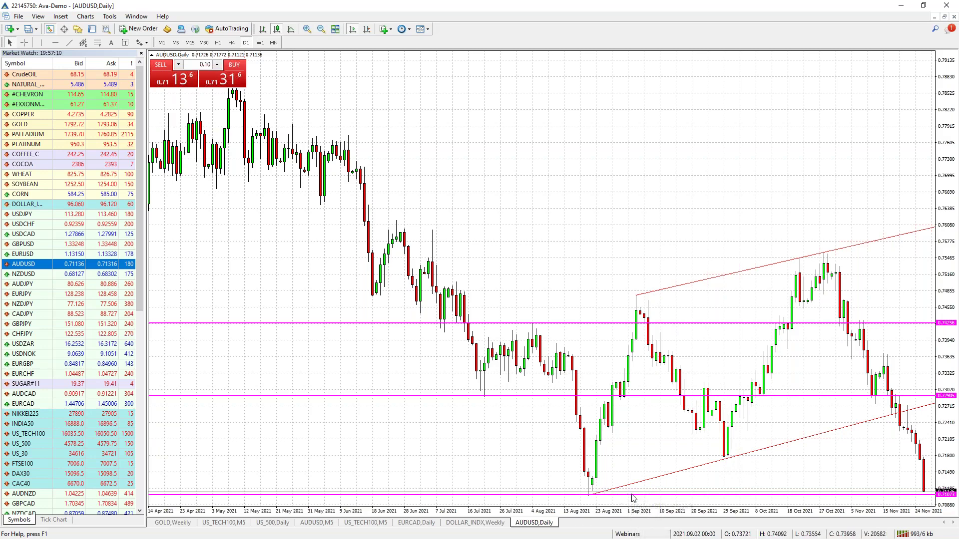
mouse_move(928, 496)
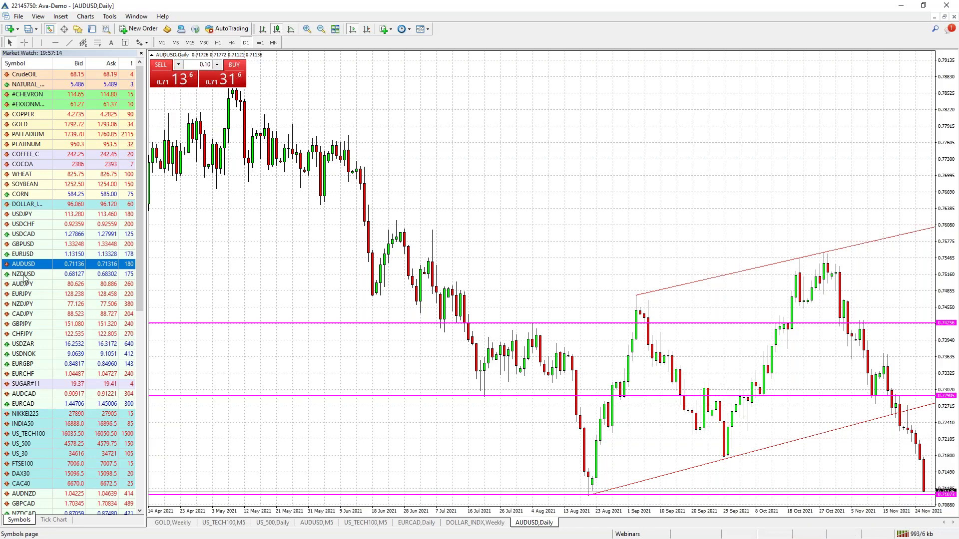
Load NZDUSD, mark support at 0.68091, view it weekly, then load AUDUSD again.
left_click_drag(24, 275, 535, 150)
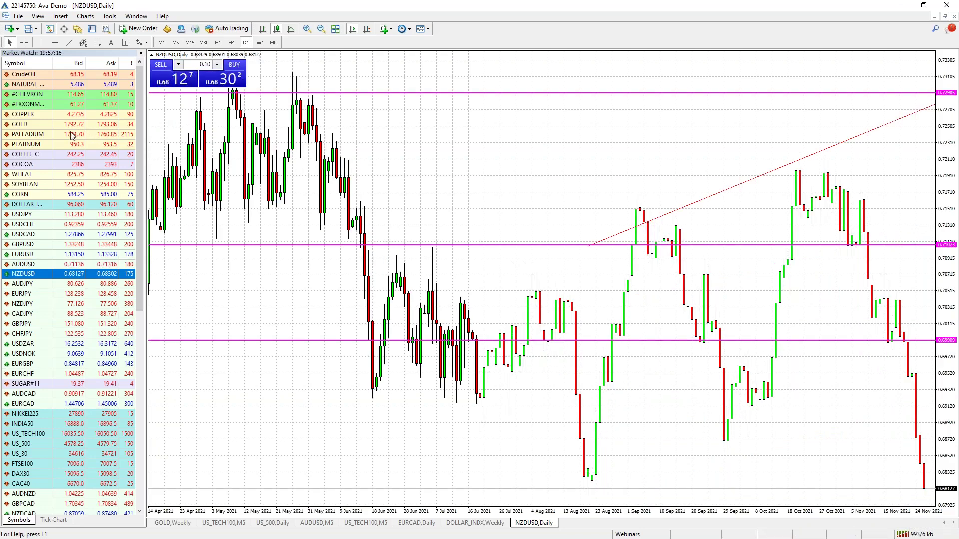
left_click(55, 43)
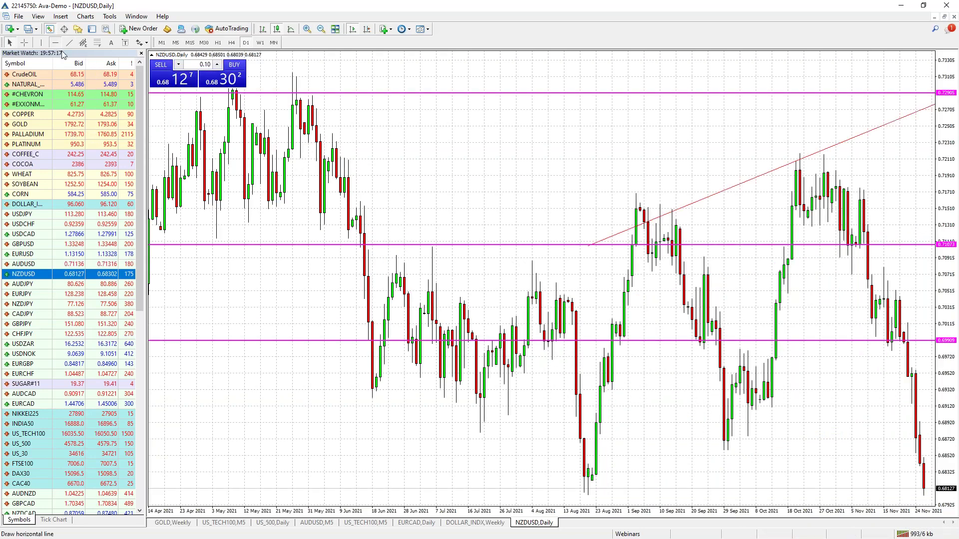
left_click(592, 491)
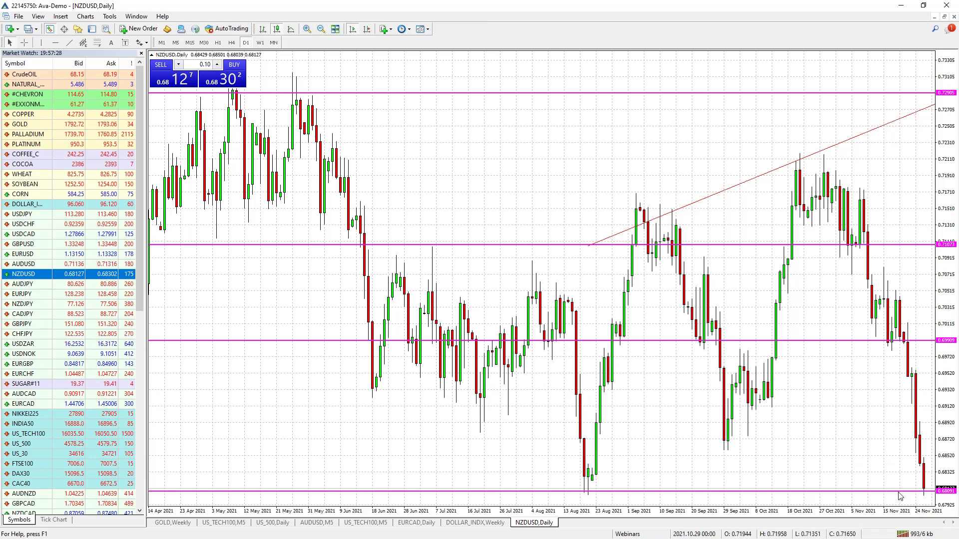
left_click(260, 43)
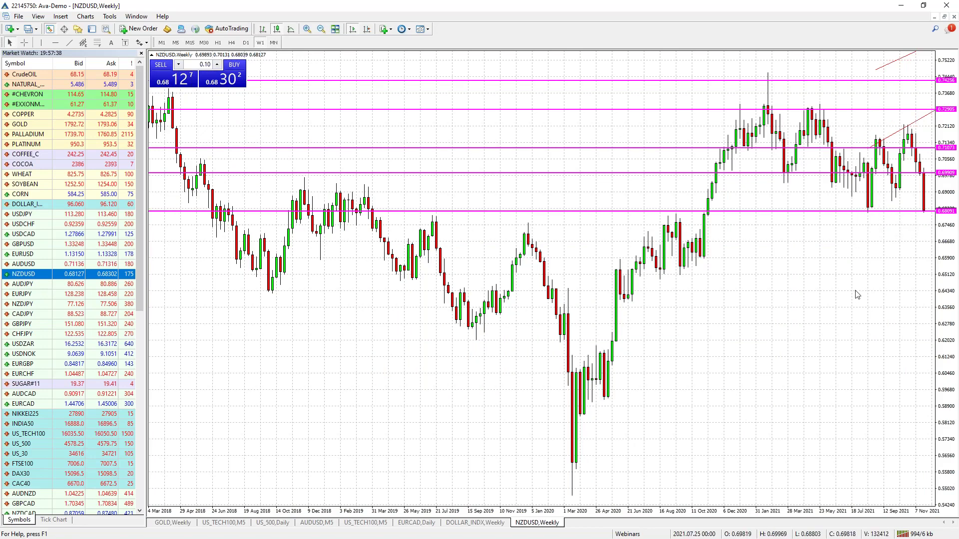
left_click_drag(42, 264, 398, 286)
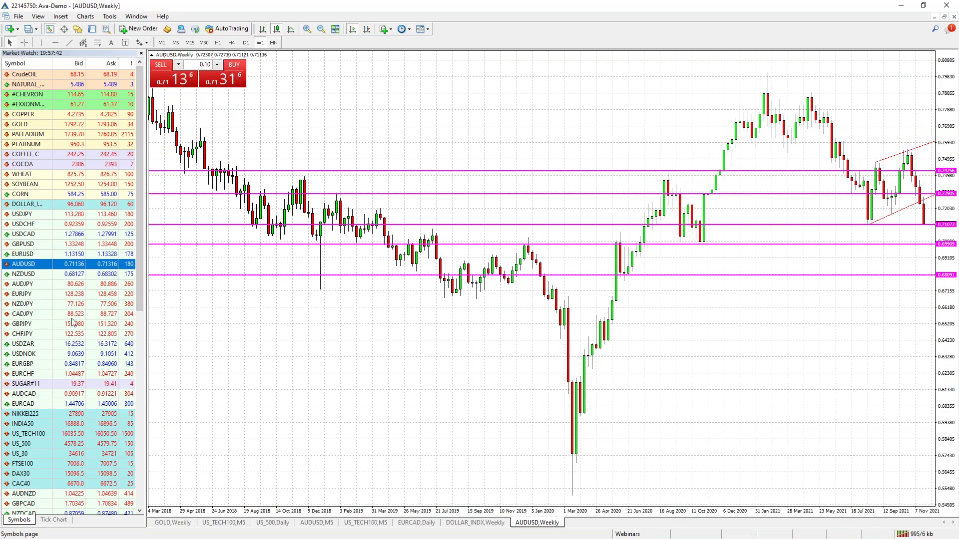
mouse_move(76, 337)
Load COFFEE_C and compare its levels on daily, weekly and monthly candles, ending on weekly.
mouse_move(47, 225)
left_click_drag(30, 154, 443, 250)
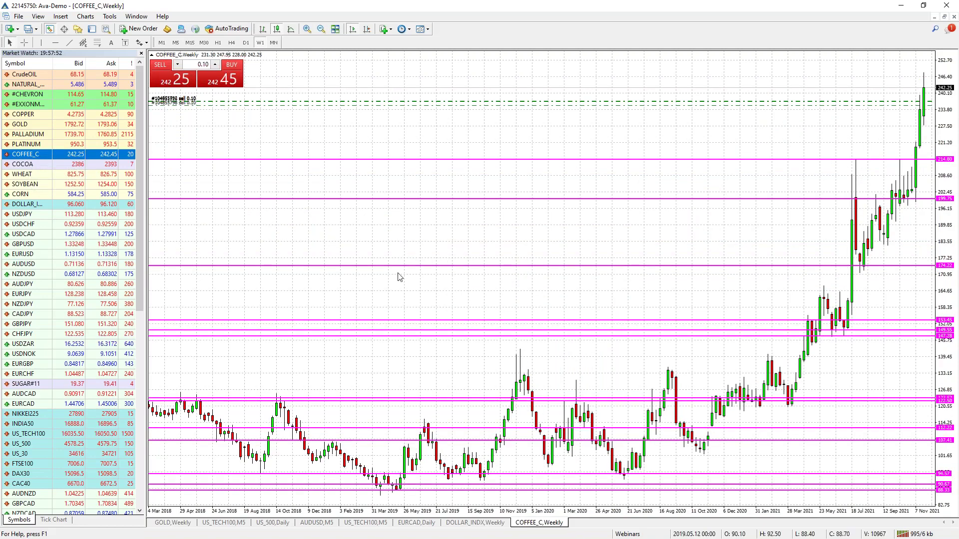
left_click(246, 43)
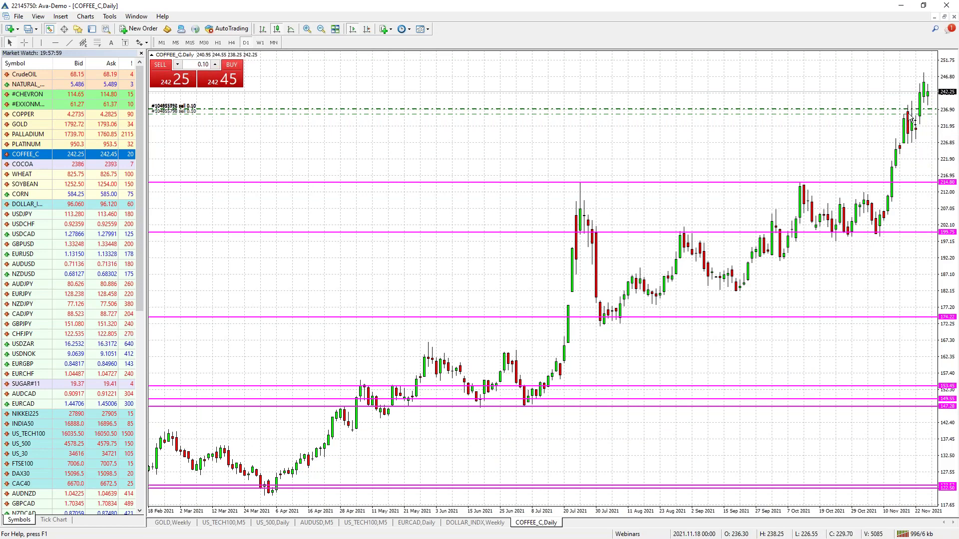
left_click(261, 43)
left_click(274, 43)
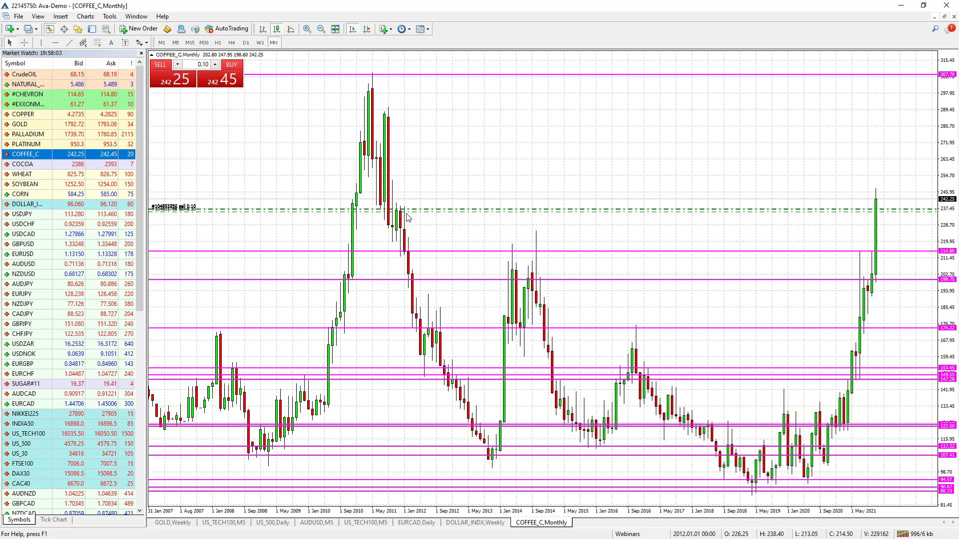
left_click(246, 42)
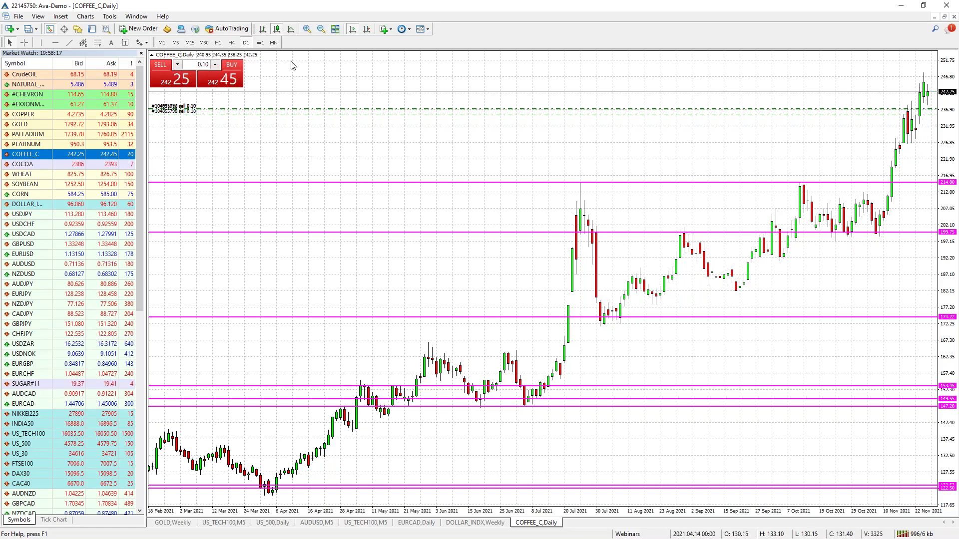
left_click(274, 42)
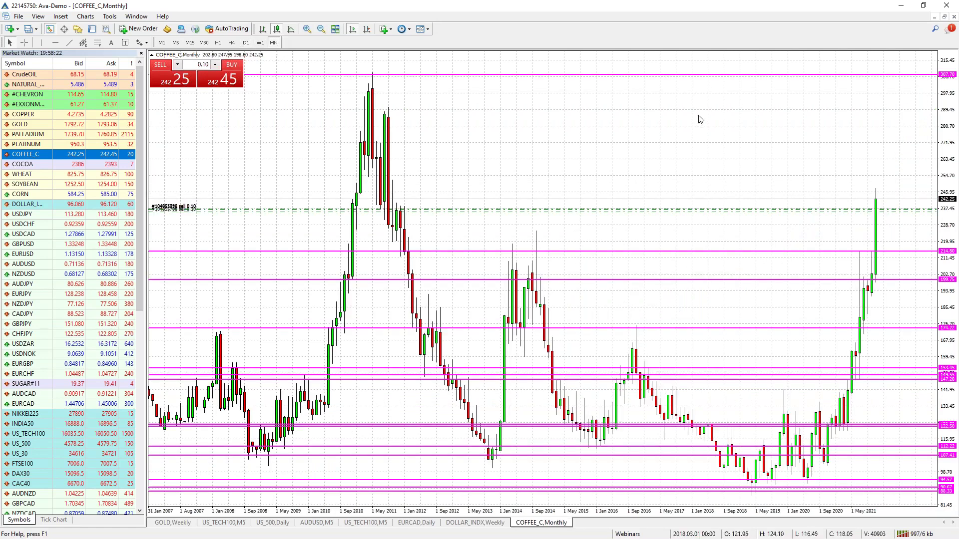
left_click(258, 43)
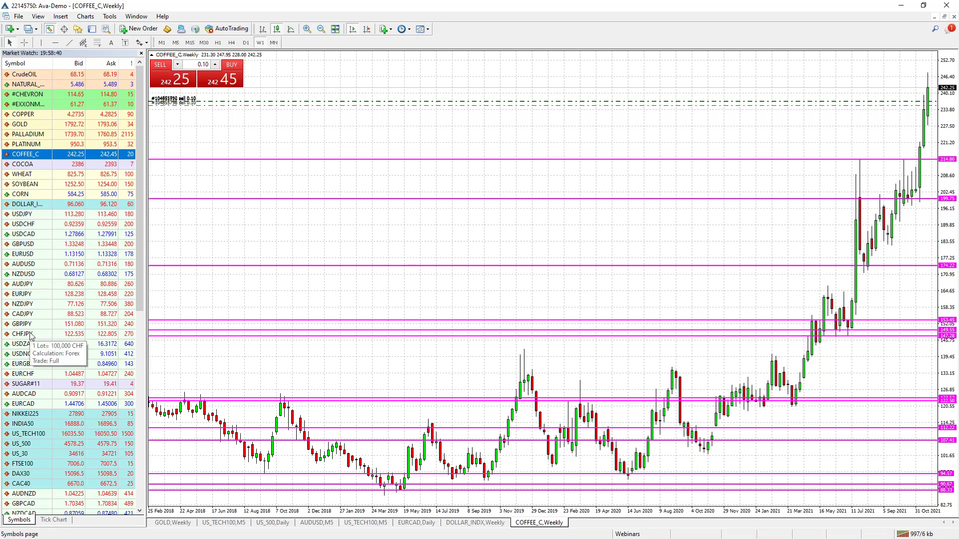
Load BTCUSD from further down Market Watch on daily candles, then replace it with ETHUSD.
scroll(69, 331, "down", 4)
scroll(70, 332, "down", 5)
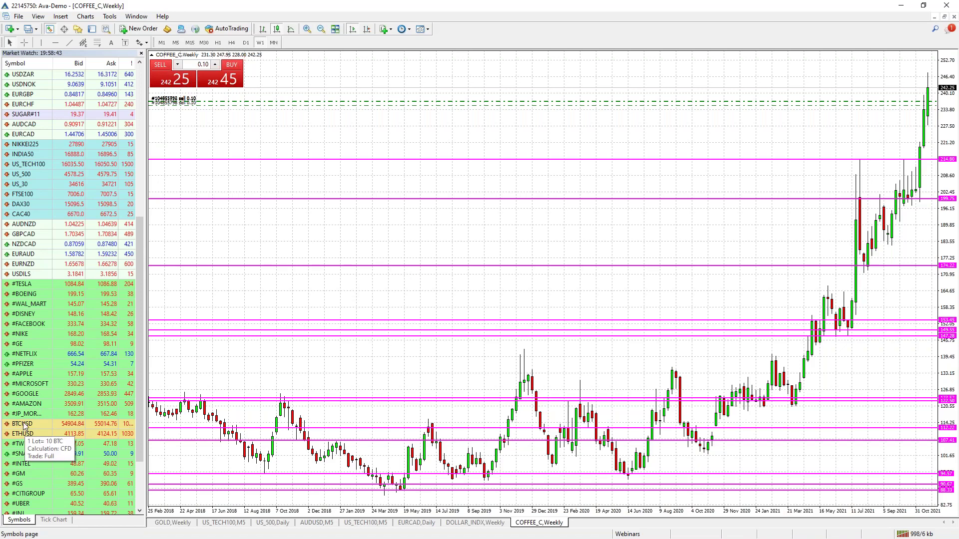
left_click_drag(25, 424, 349, 325)
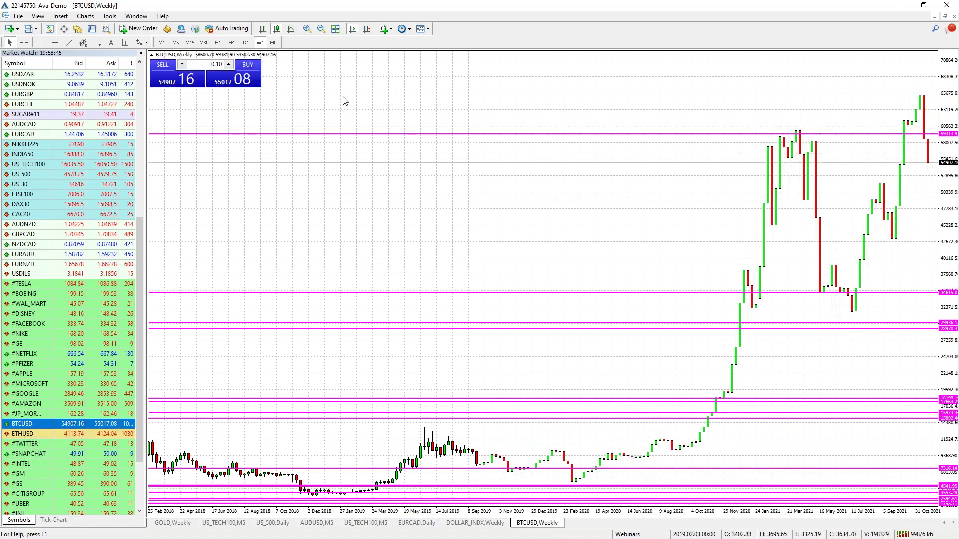
left_click(245, 43)
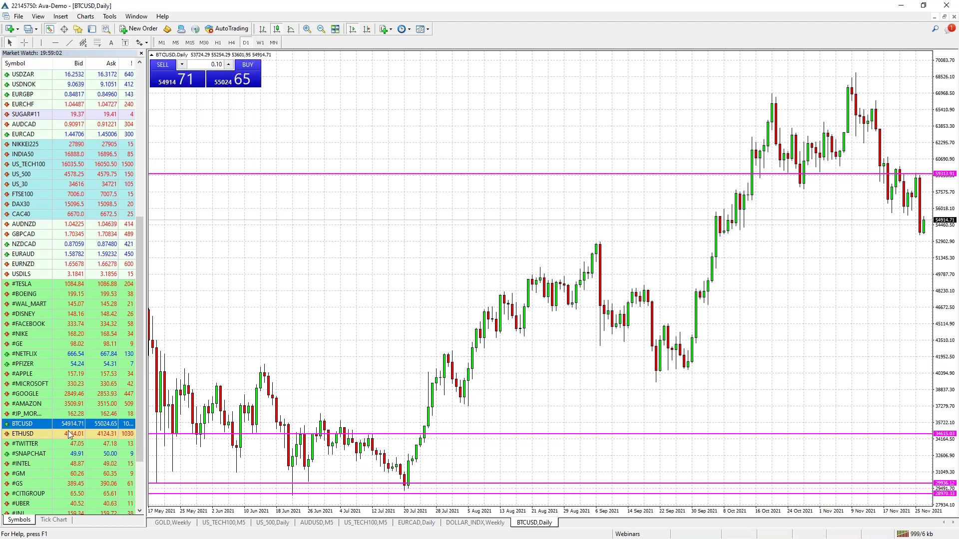
left_click_drag(23, 434, 483, 298)
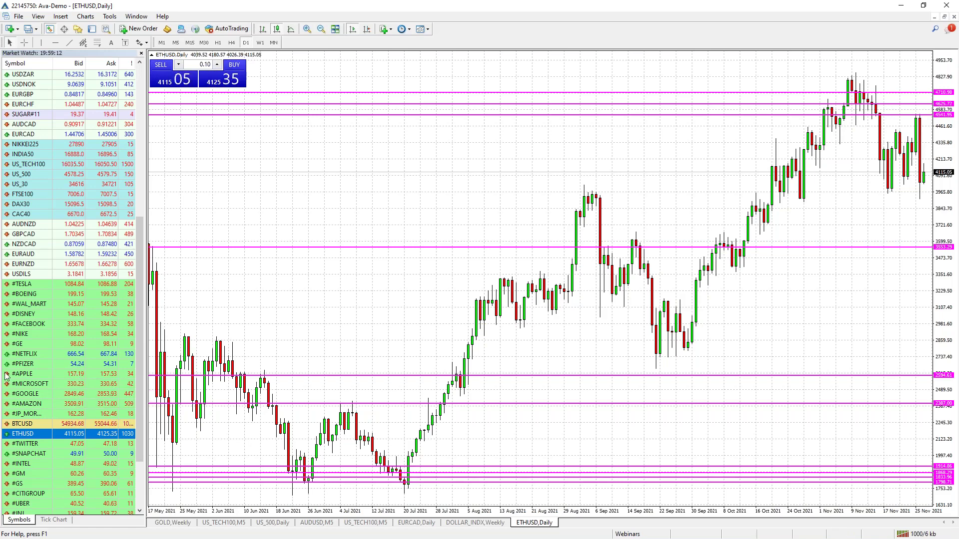
Reload BTCUSD into the chart, then replace it with #BOEING.
left_click(30, 424)
left_click_drag(317, 309, 317, 312)
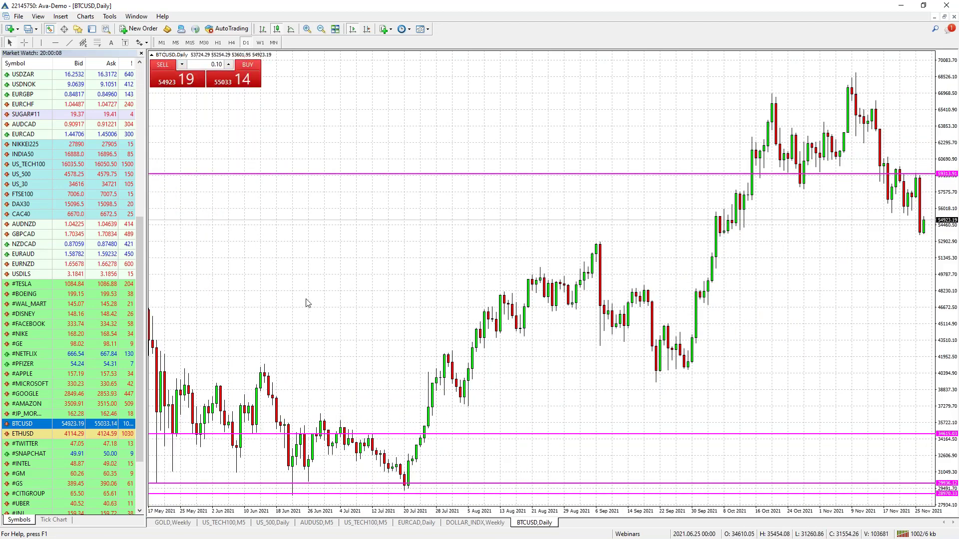
left_click_drag(24, 298, 325, 270)
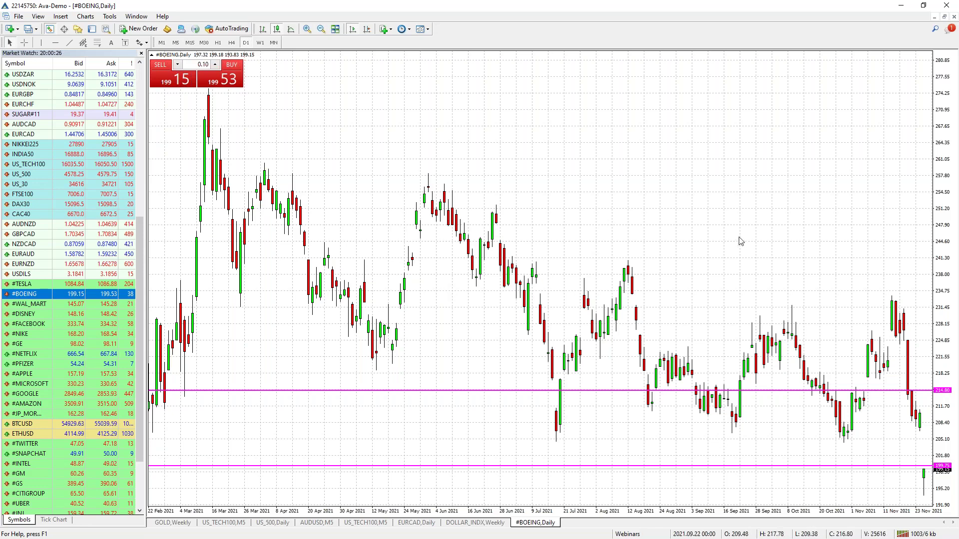
Load #DISNEY, #NETFLIX, #TESLA, #WAL_MART and #FACEBOOK into the chart one after another.
left_click_drag(31, 315, 406, 417)
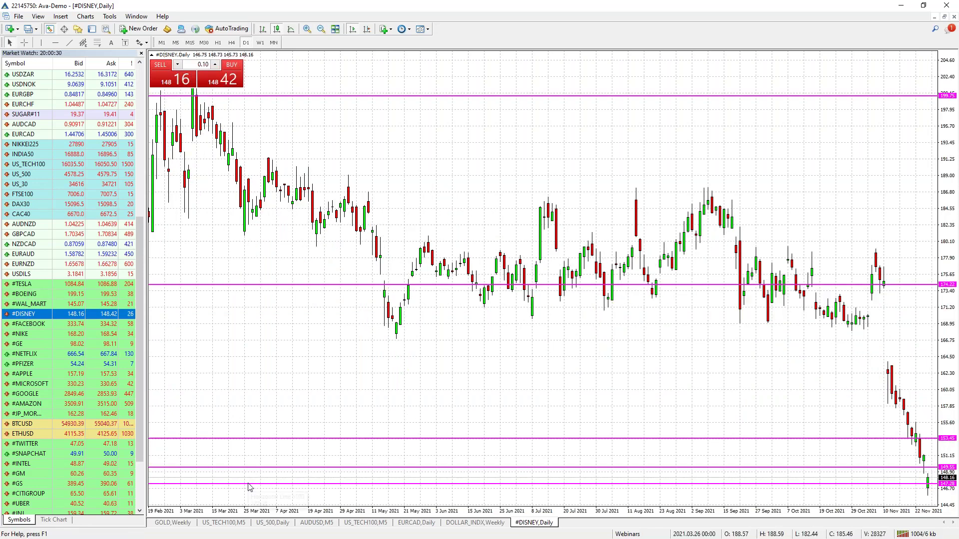
scroll(46, 402, "down", 1)
scroll(47, 402, "down", 1)
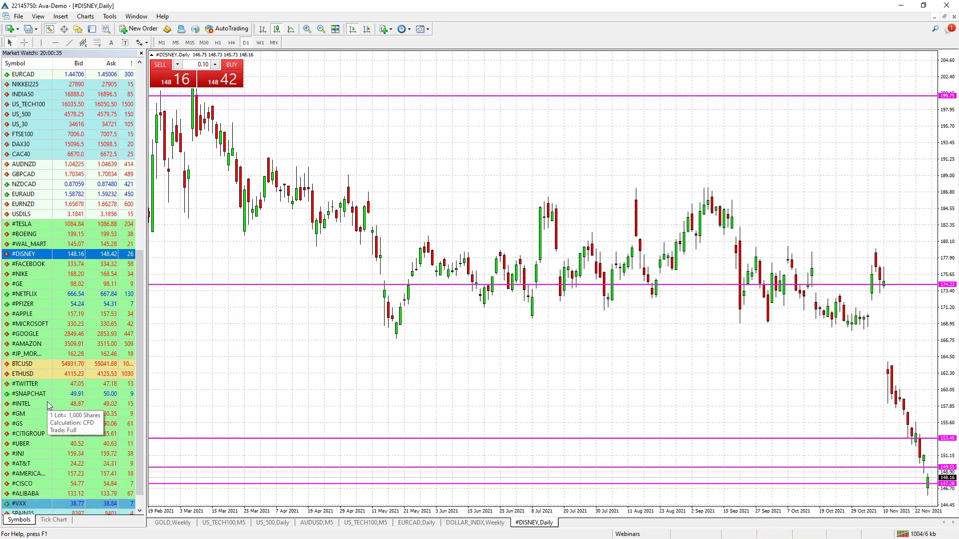
left_click_drag(39, 299, 545, 250)
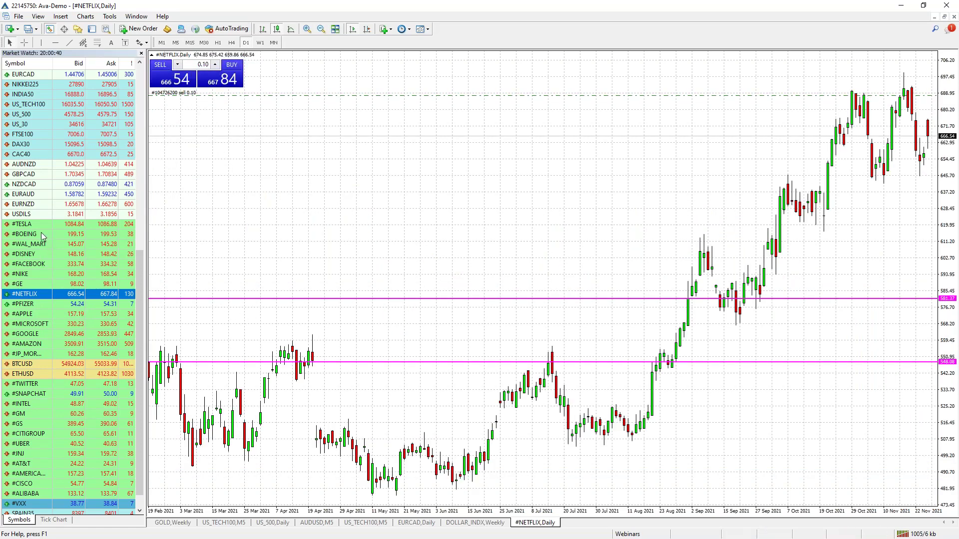
left_click_drag(30, 224, 407, 413)
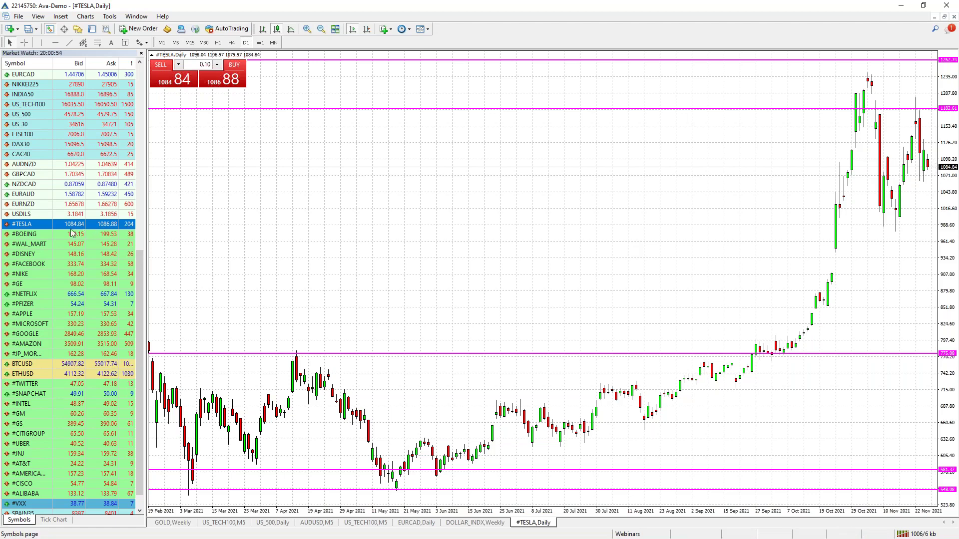
left_click(29, 244)
left_click_drag(29, 245, 323, 268)
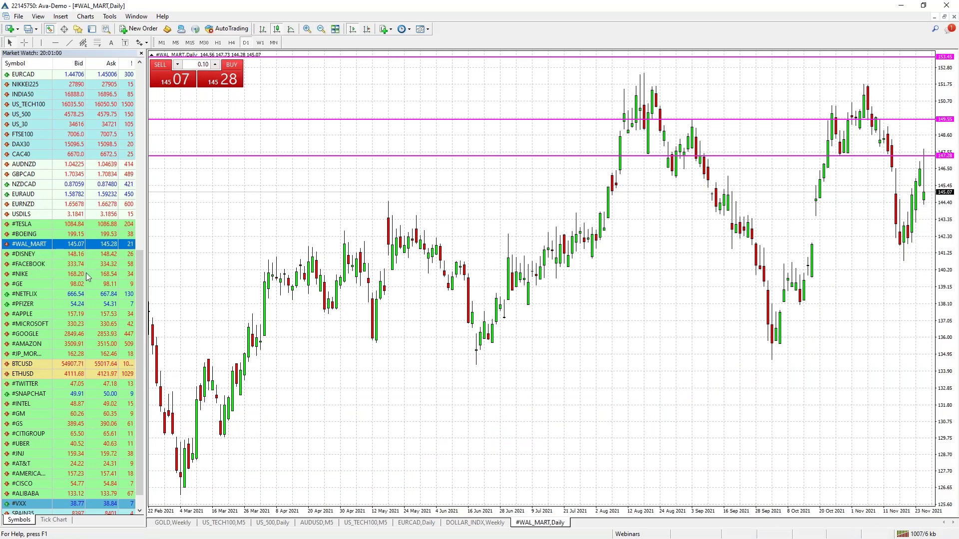
left_click_drag(28, 268, 407, 280)
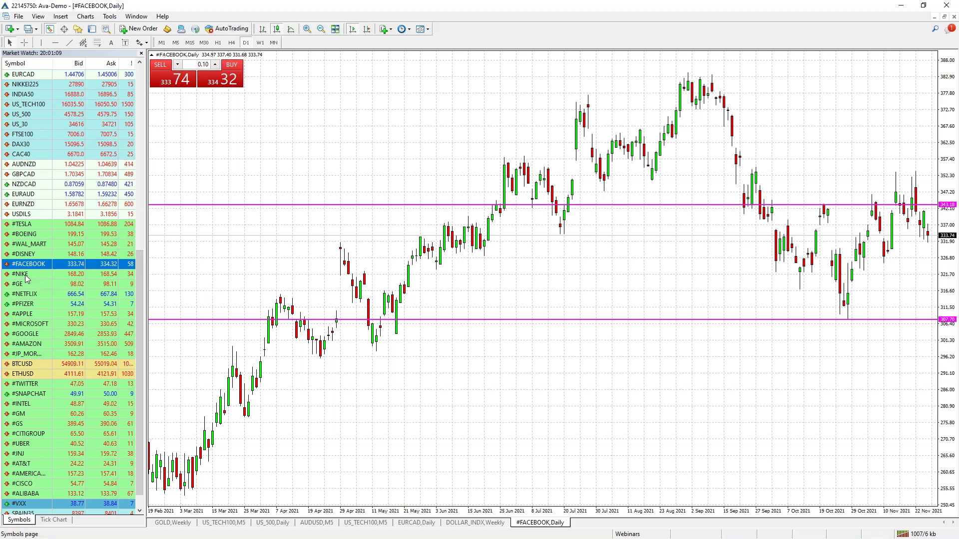
Load #NIKE, #GE and #PFIZER, viewing Pfizer weekly and monthly before returning to daily.
left_click_drag(26, 274, 392, 257)
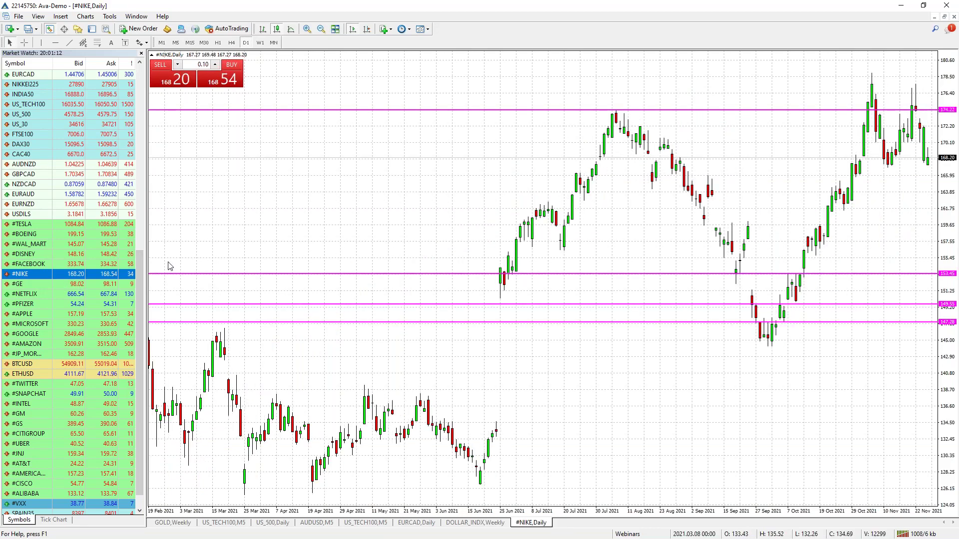
left_click_drag(36, 284, 411, 265)
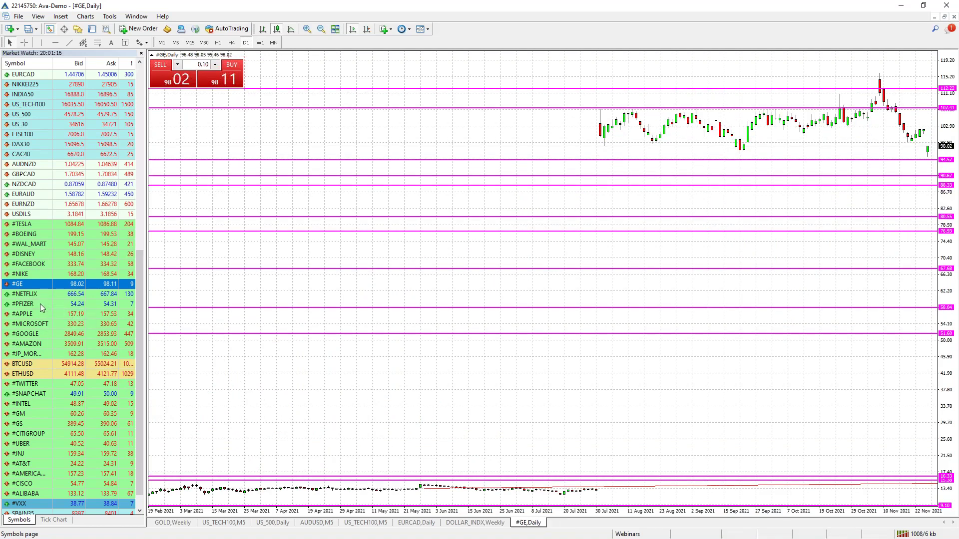
left_click_drag(40, 304, 433, 272)
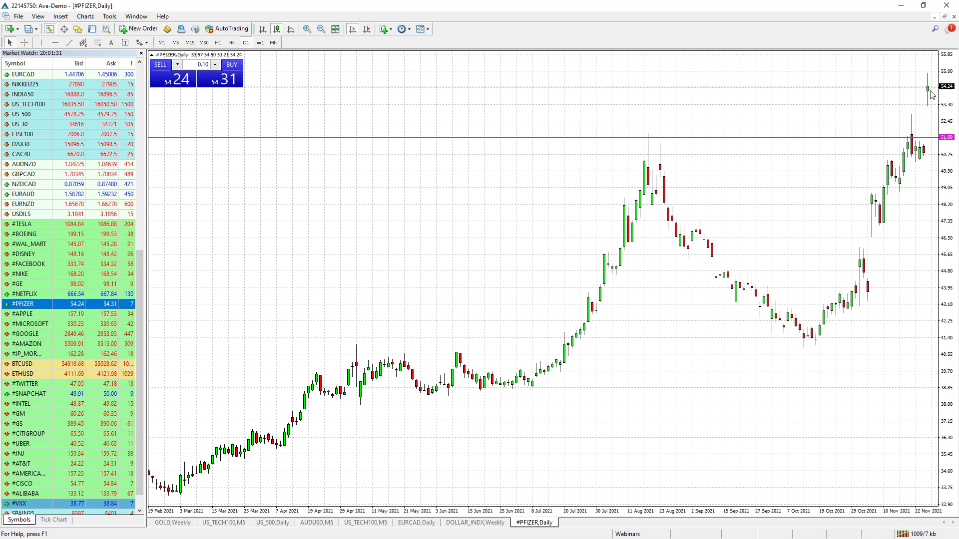
left_click(260, 42)
left_click(274, 42)
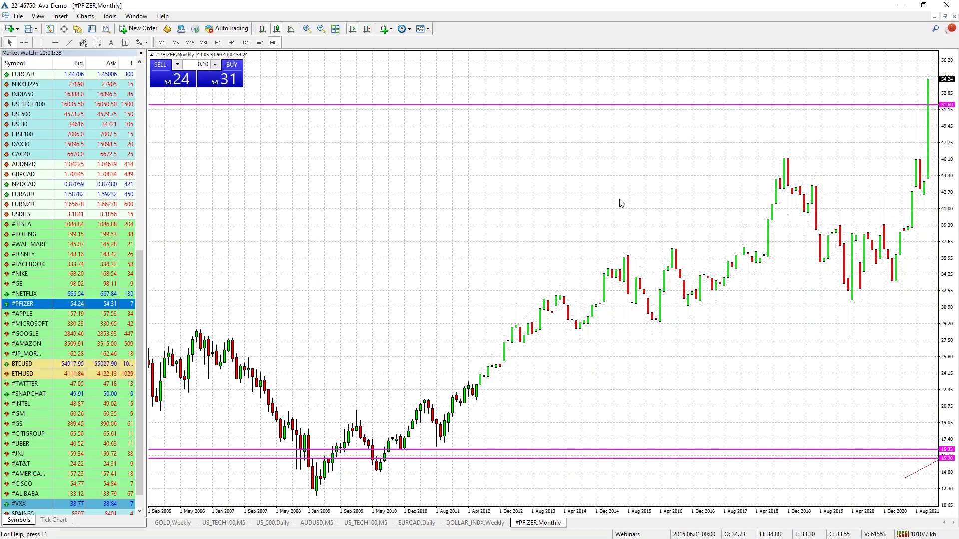
left_click(247, 43)
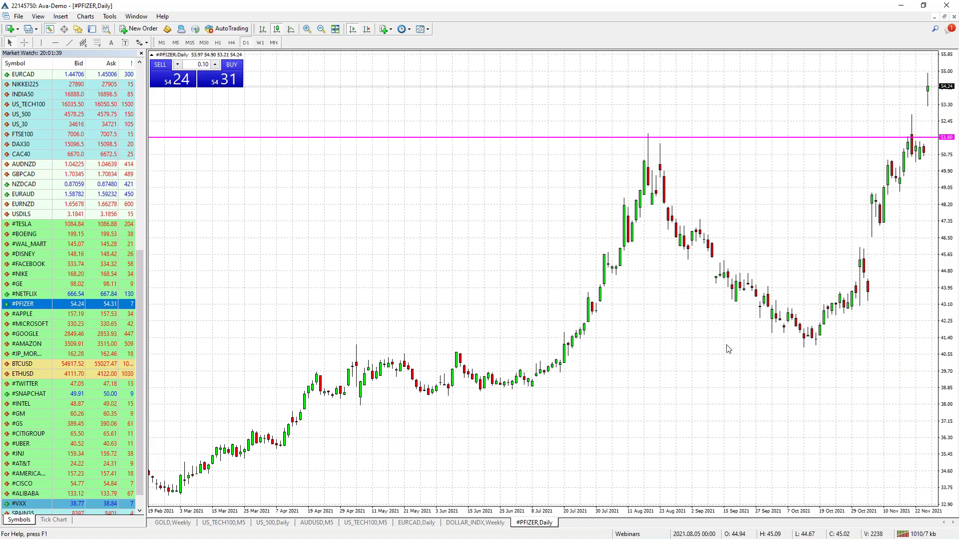